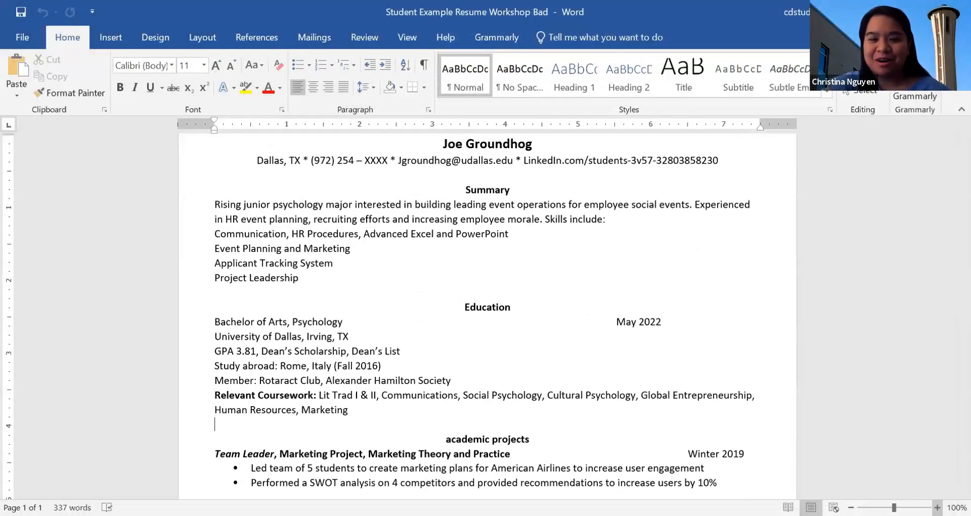
Zoom the resume to 110% and bring up the File options
click(937, 508)
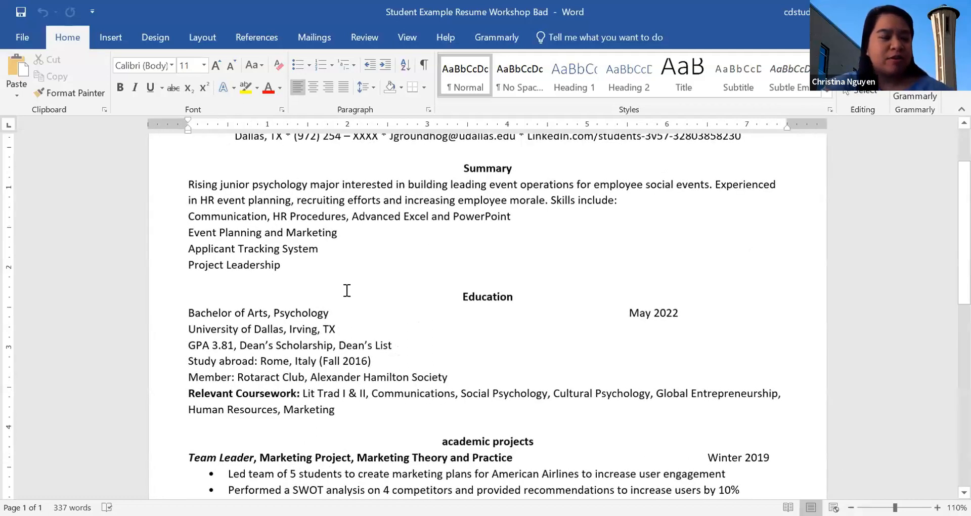
click(26, 39)
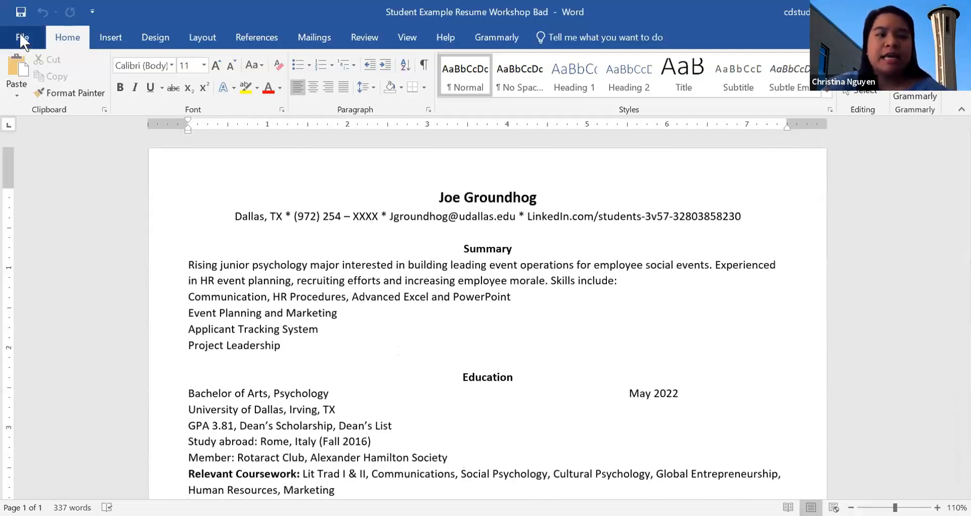
click(21, 91)
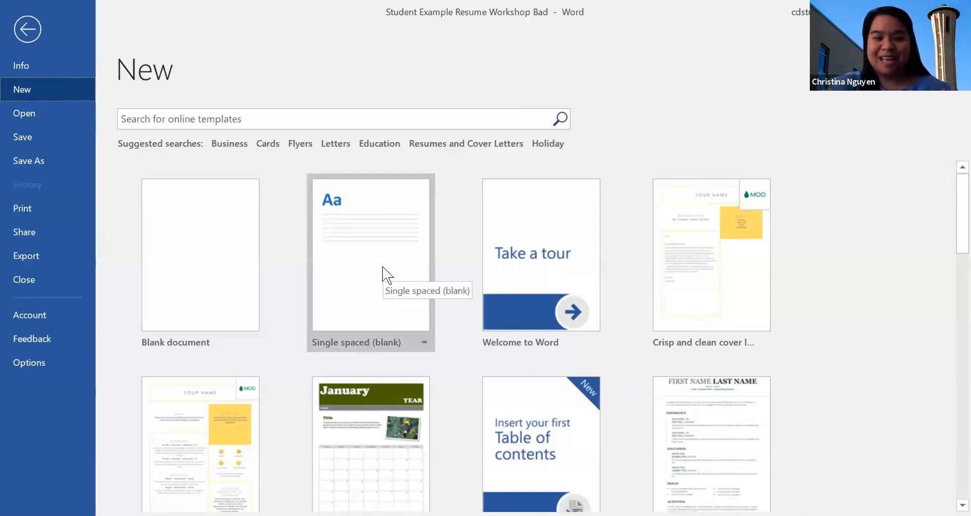
click(25, 31)
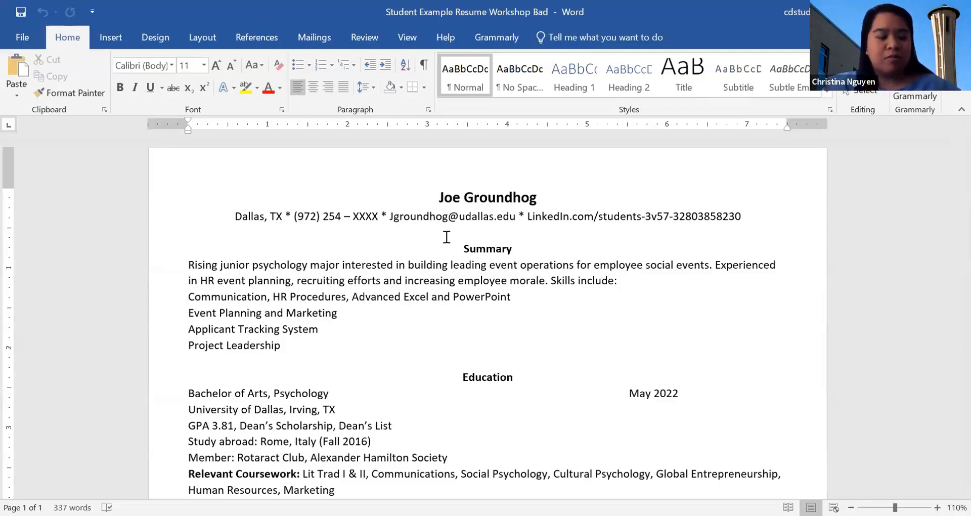
Review the name and contact lines by selecting them, then clear the selection
click(497, 196)
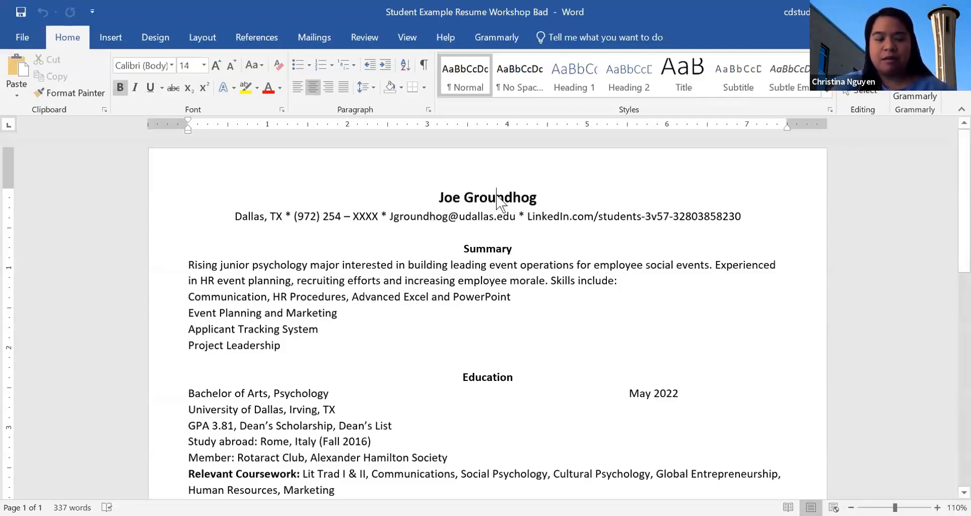
triple_click(497, 197)
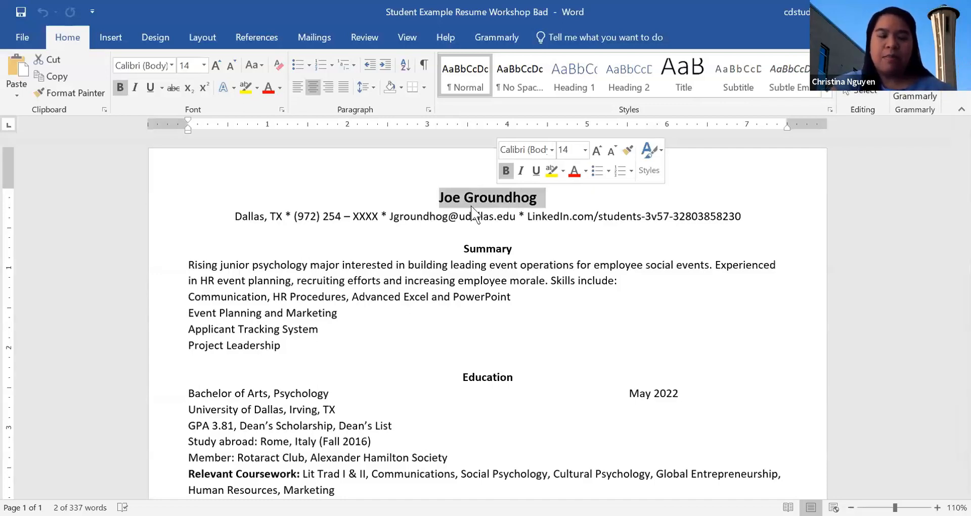
click(232, 215)
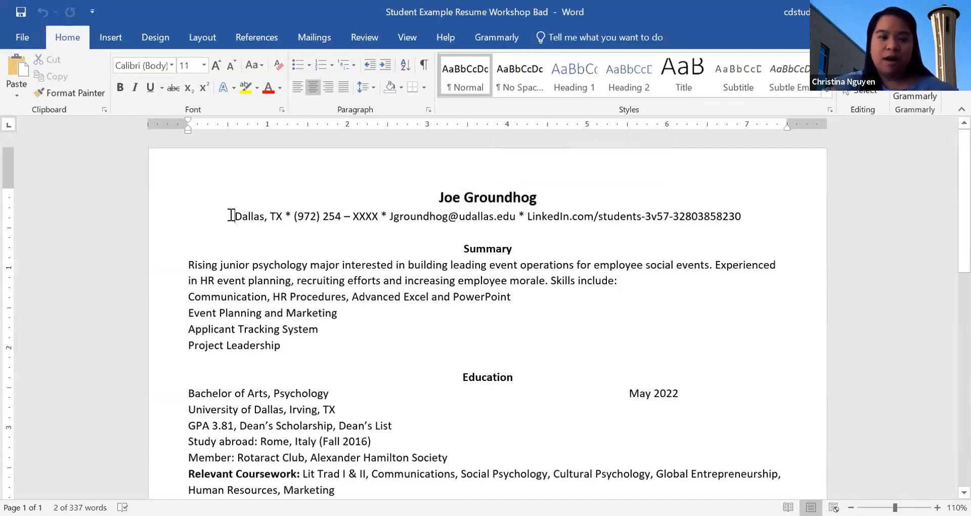
shift+click(280, 351)
drag(279, 358, 284, 379)
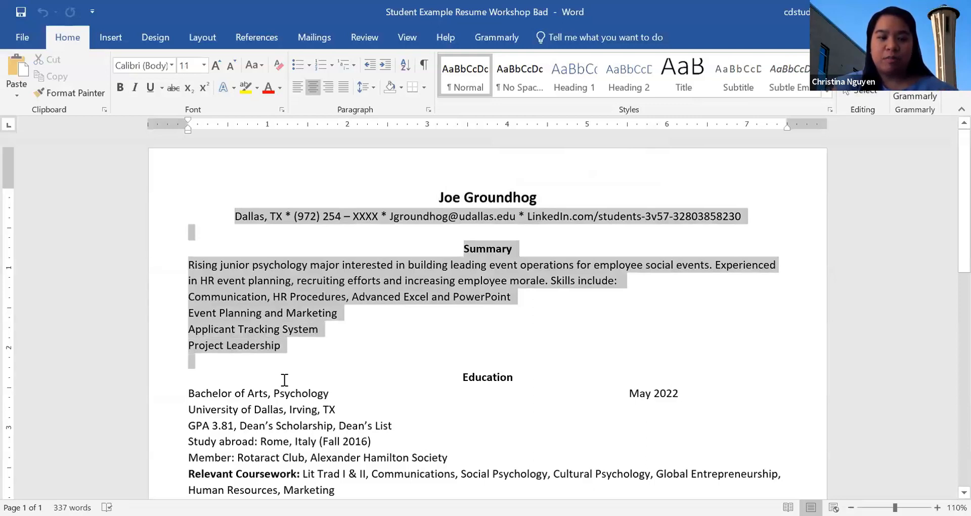
click(257, 368)
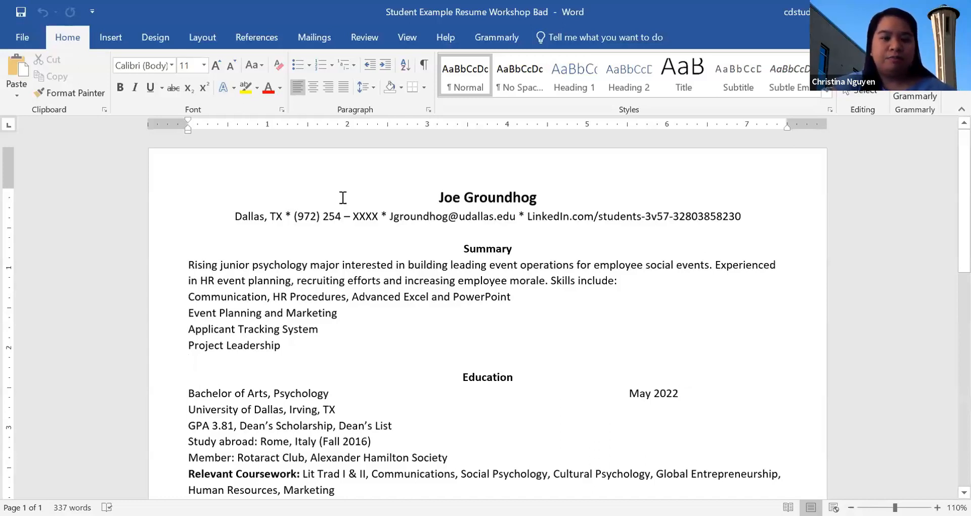
Replace the three asterisk separators in the contact line with vertical bars
click(290, 216)
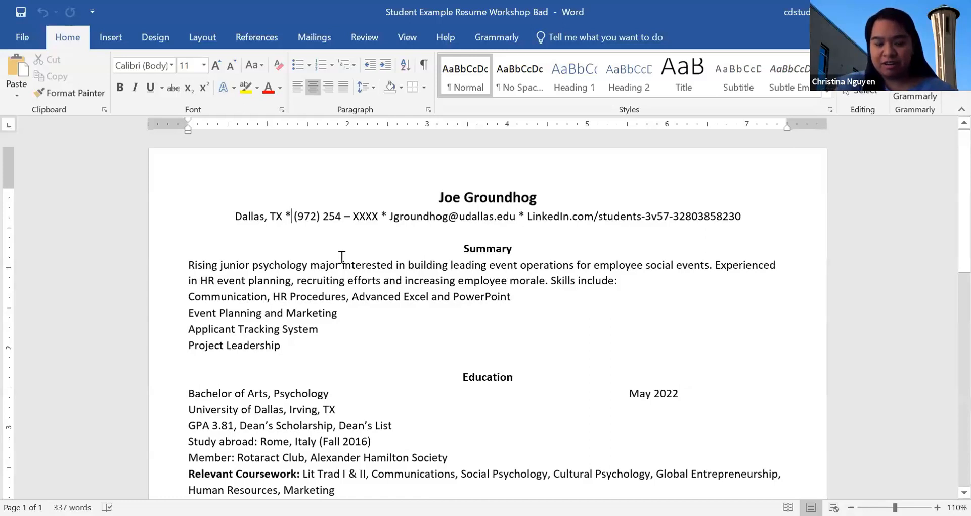
key(BackSpace)
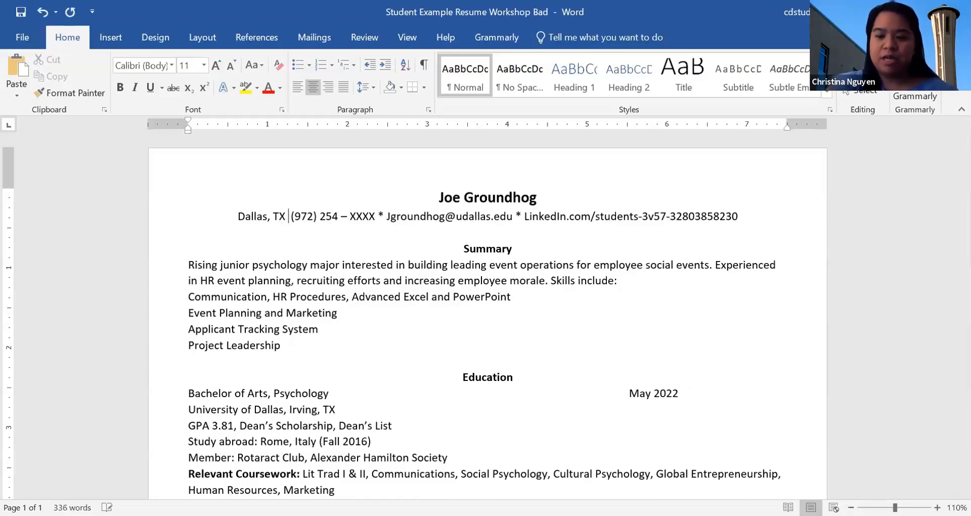
text(|)
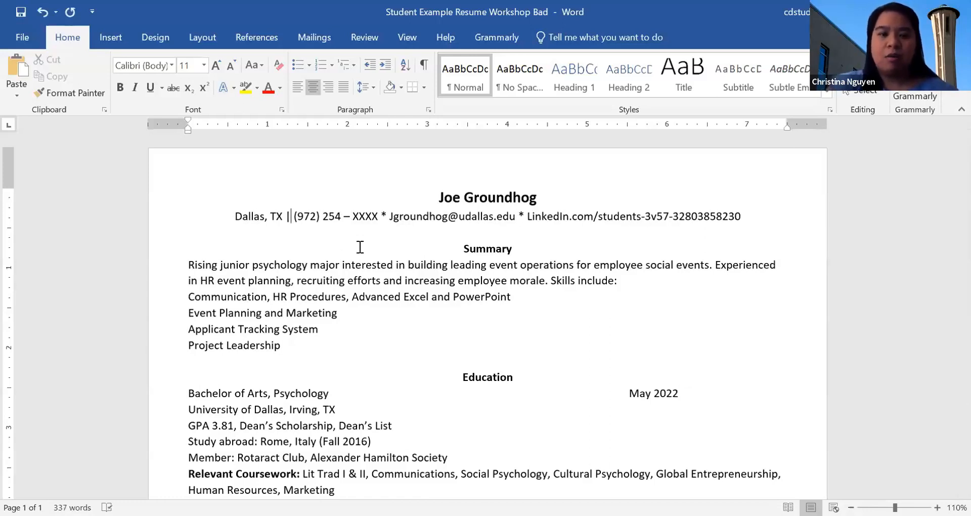
click(385, 217)
key(BackSpace)
key(BackSpace)
text(|)
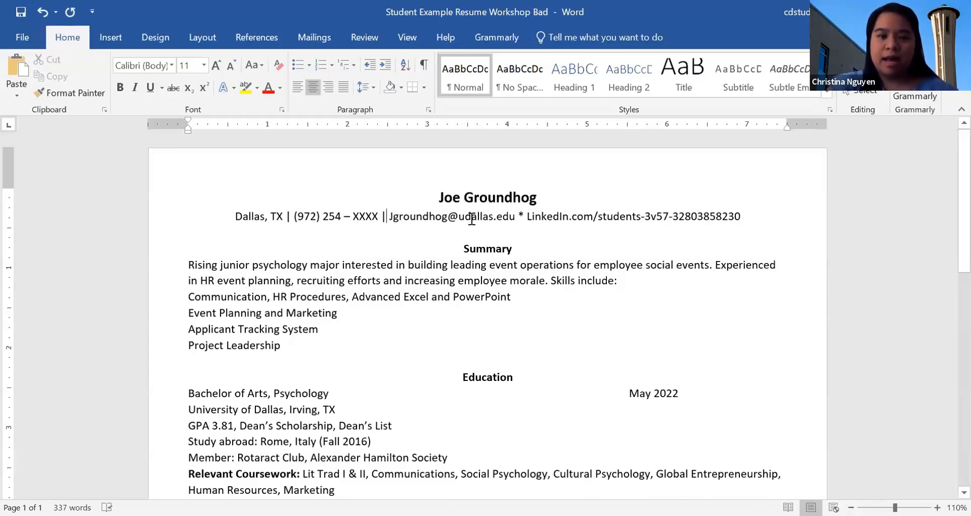
click(523, 215)
key(BackSpace)
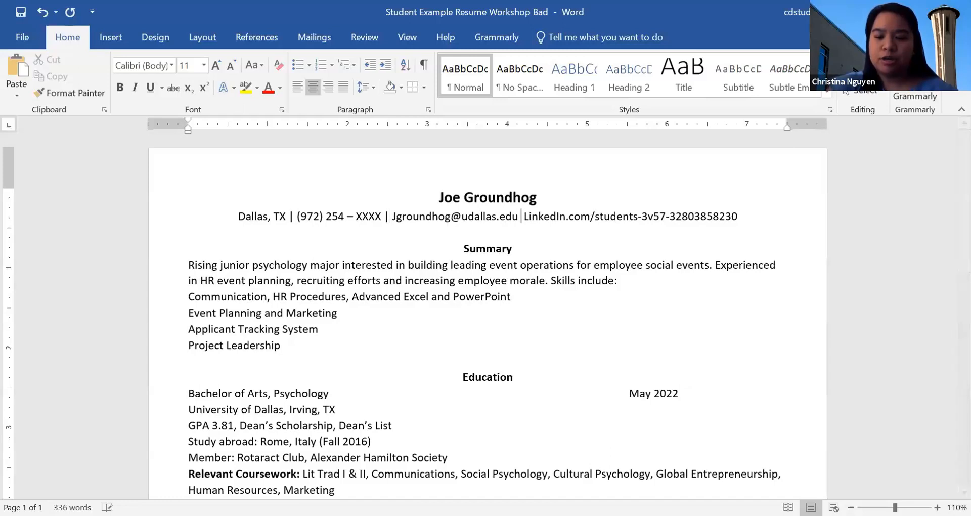
text(|)
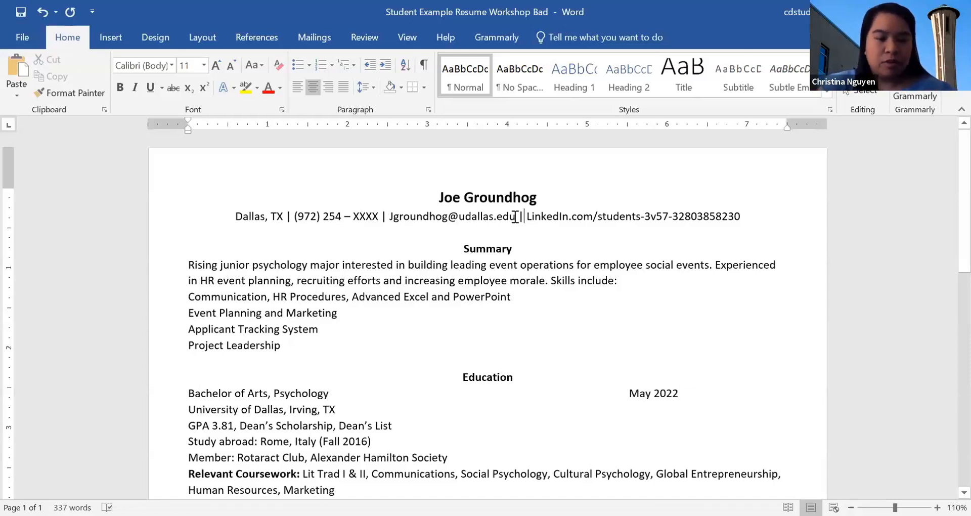
Start a web-page hyperlink on the LinkedIn address in the contact line
drag(515, 217, 391, 217)
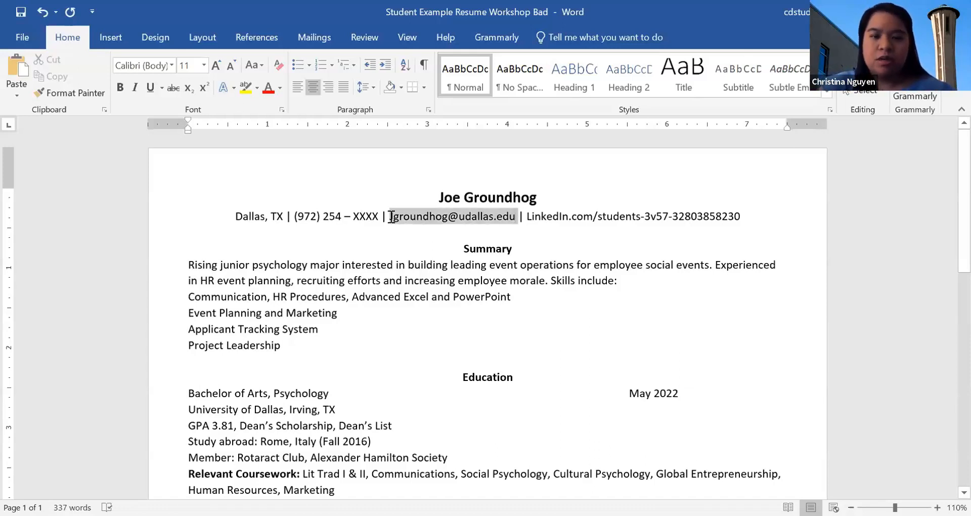
drag(742, 217, 530, 217)
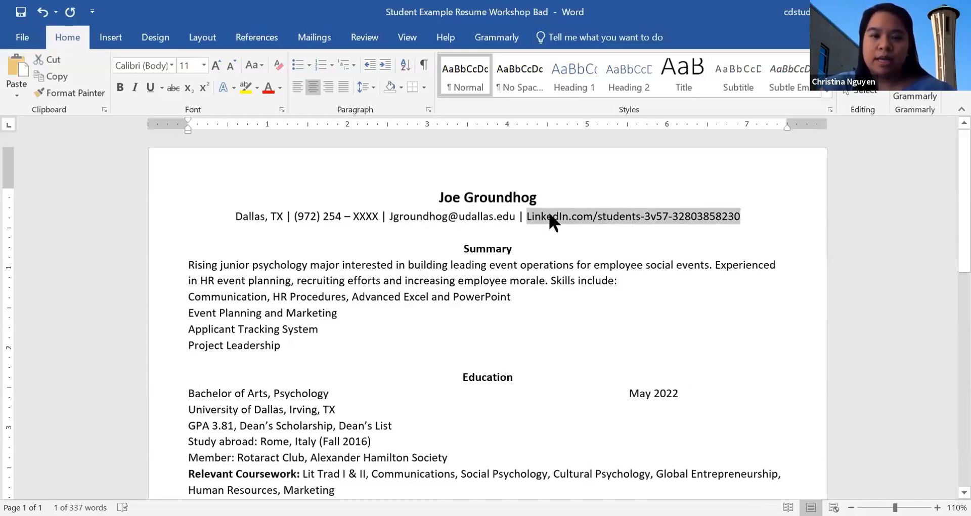
right_click(549, 216)
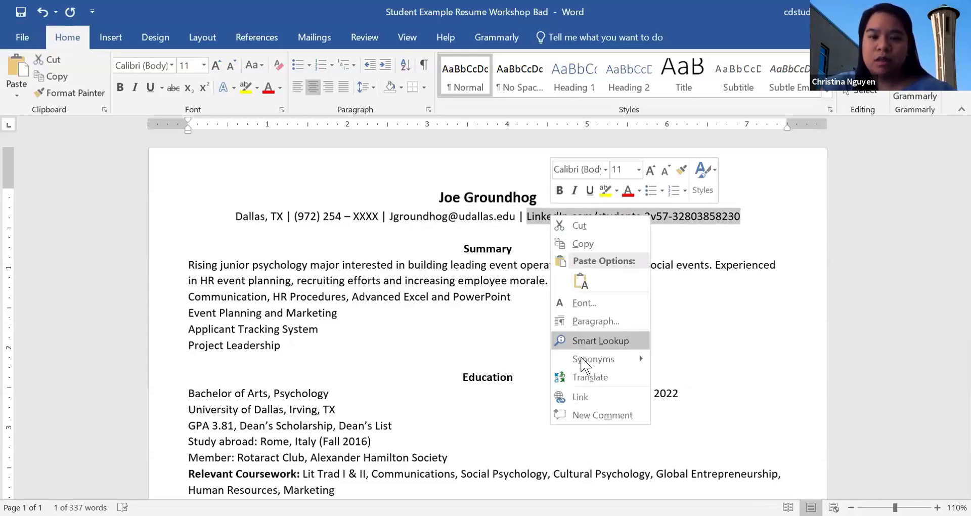
click(582, 398)
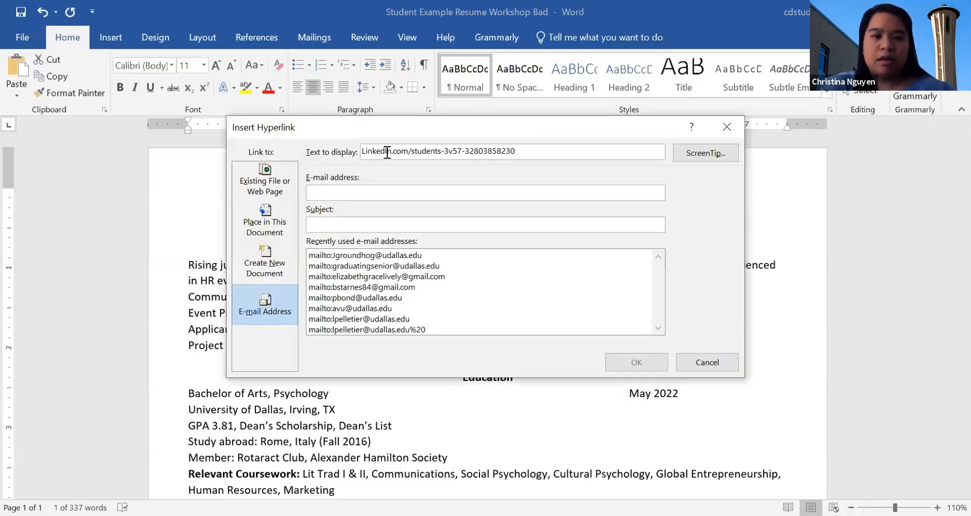
click(274, 192)
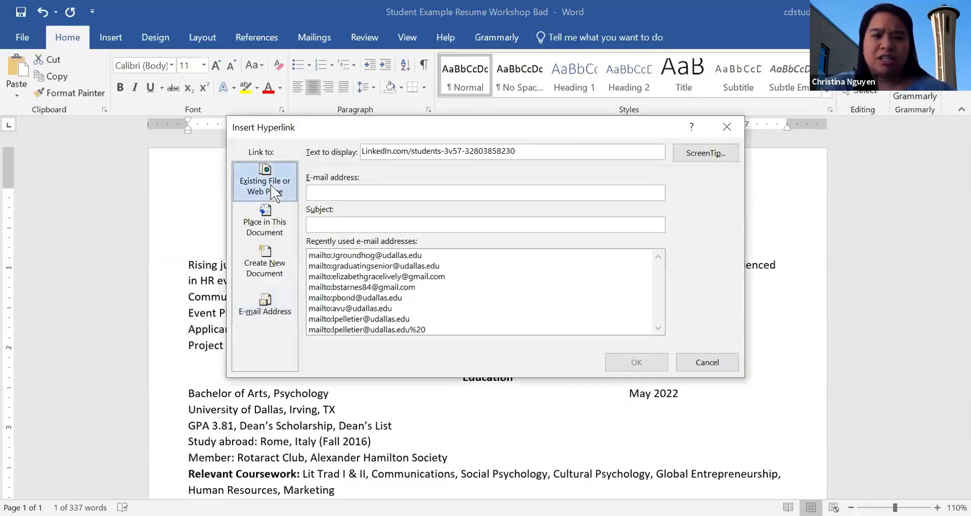
double_click(369, 154)
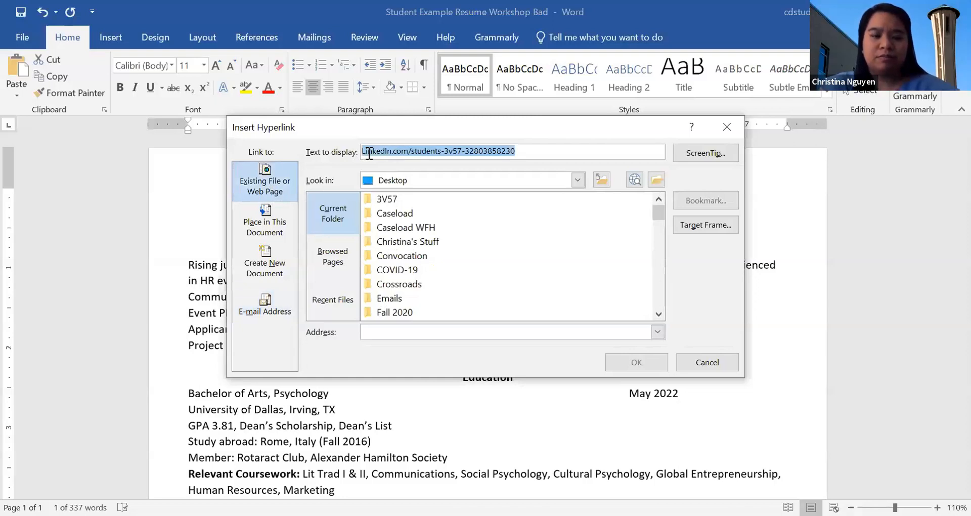
click(393, 332)
text(www)
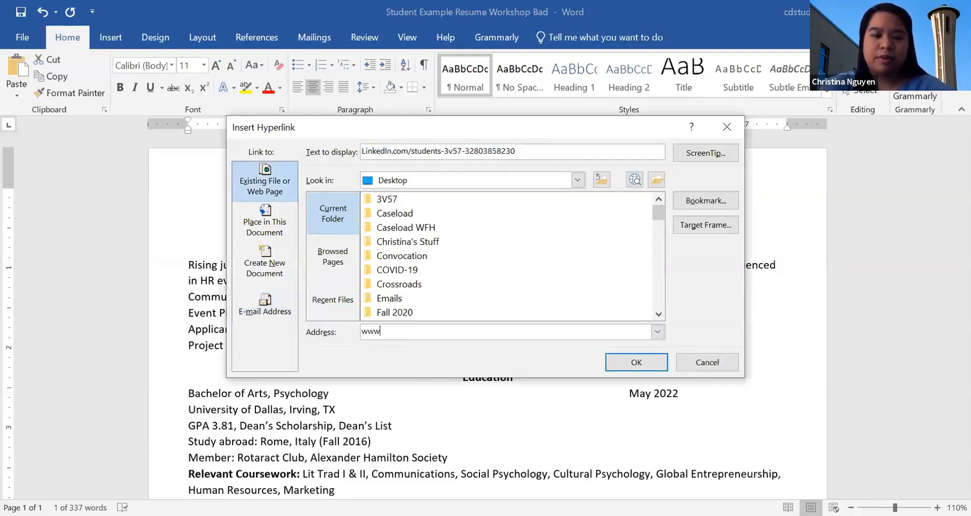
text(.)
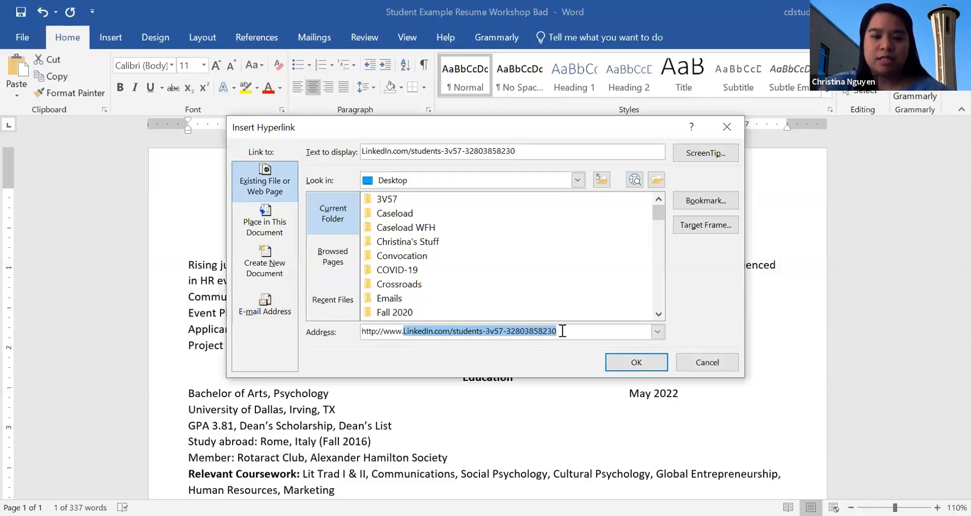
click(563, 331)
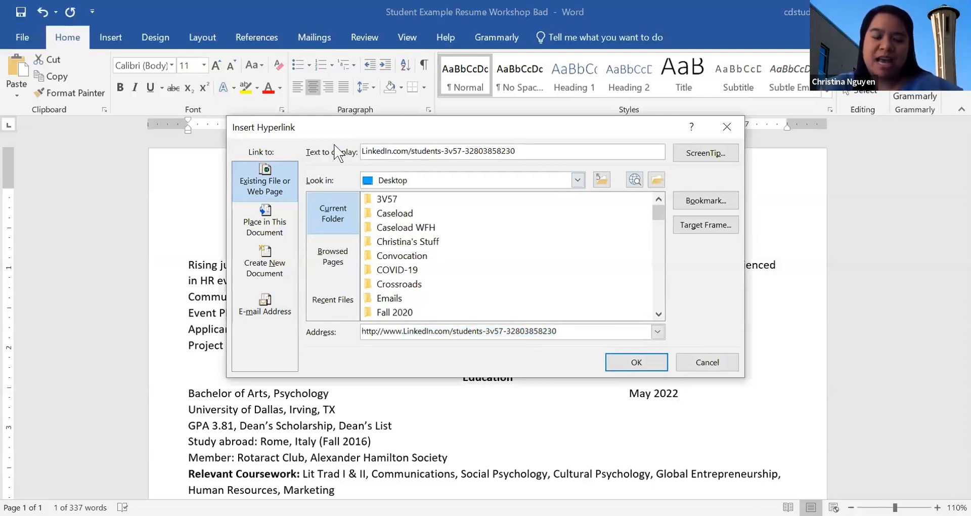
click(637, 362)
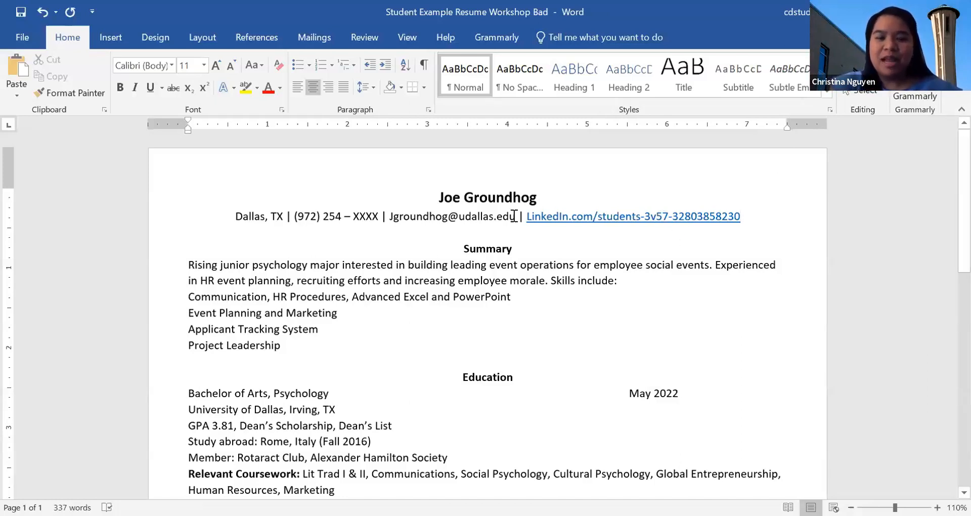
Copy the contact email text and choose an E-mail Address link for it
drag(516, 216, 389, 216)
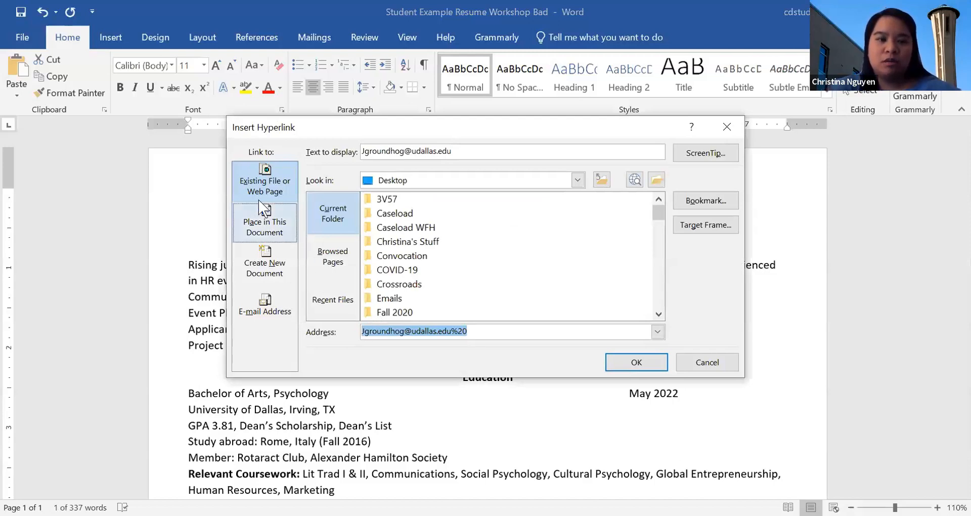
double_click(384, 152)
right_click(384, 152)
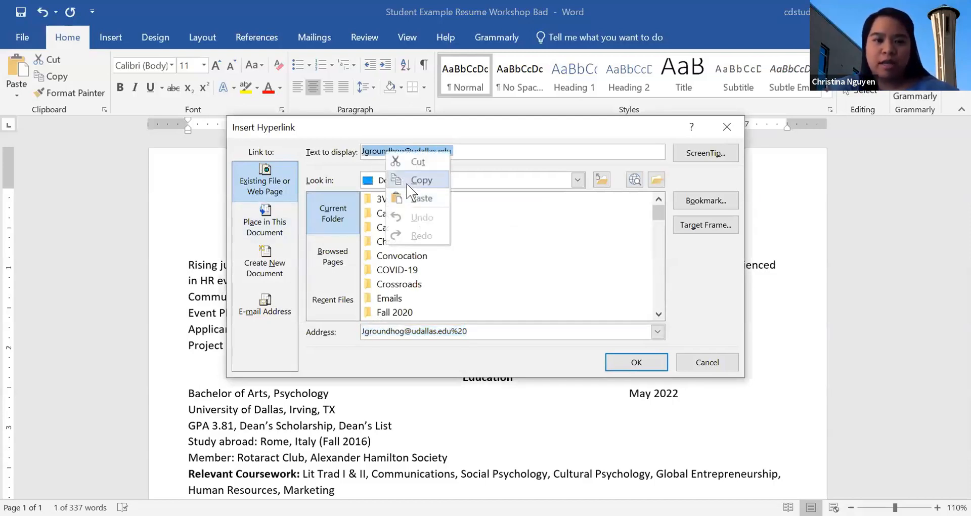
click(408, 182)
click(268, 305)
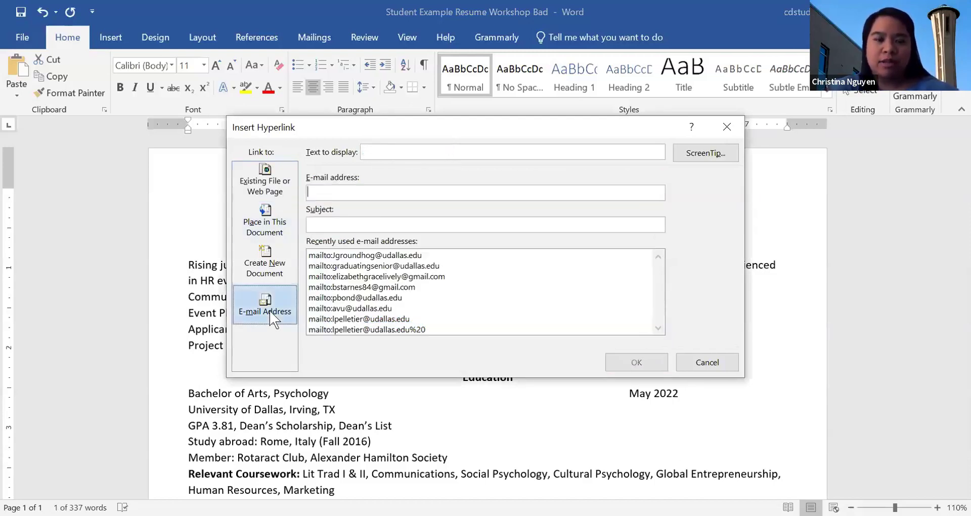
Paste the email as display text and target, creating the mailto hyperlink
click(408, 152)
key(ctrl+v)
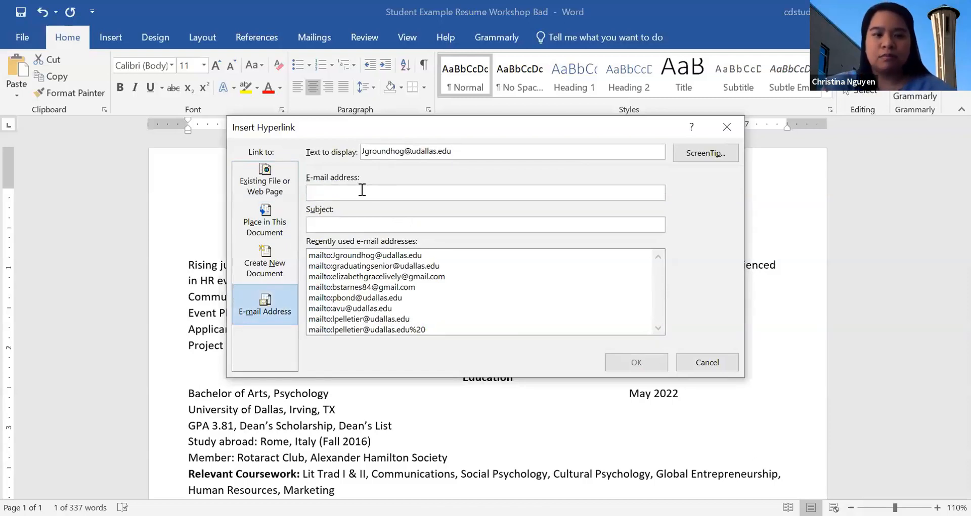
click(362, 191)
key(ctrl+v)
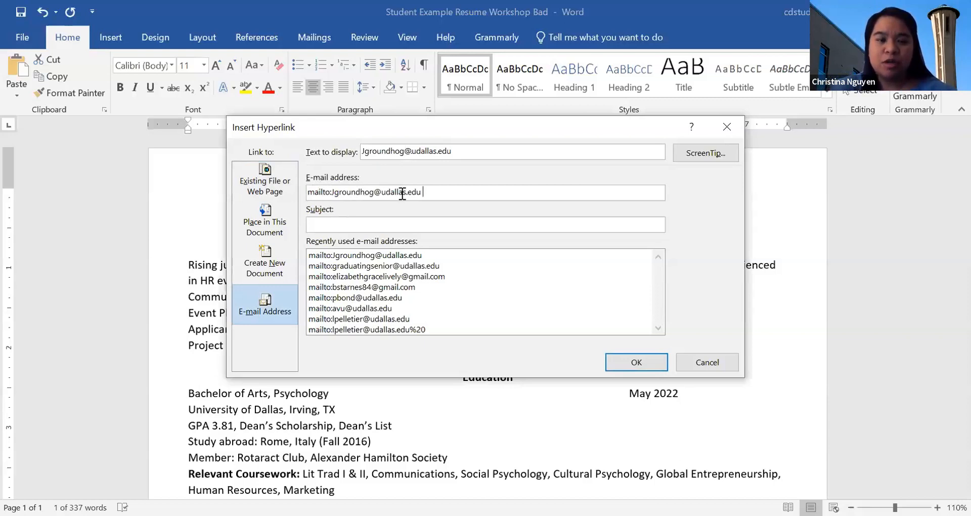
click(635, 363)
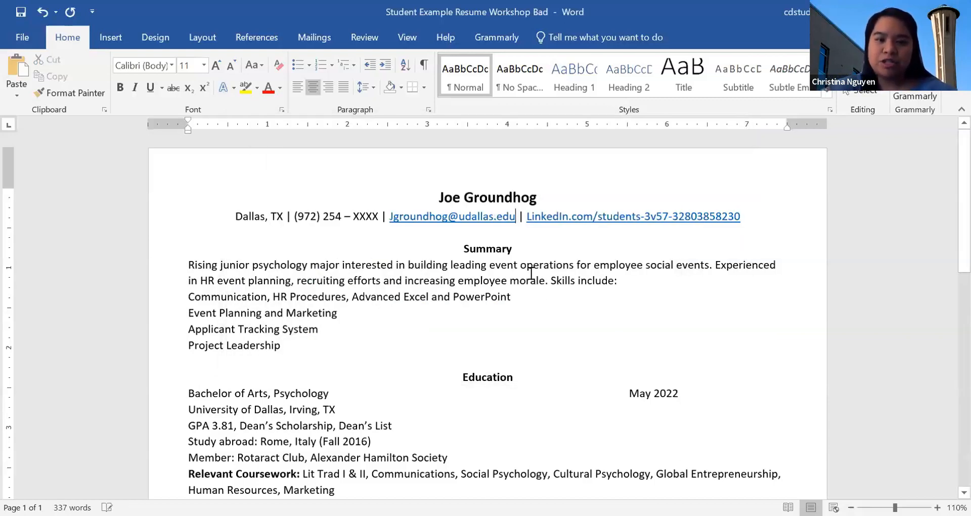
click(527, 267)
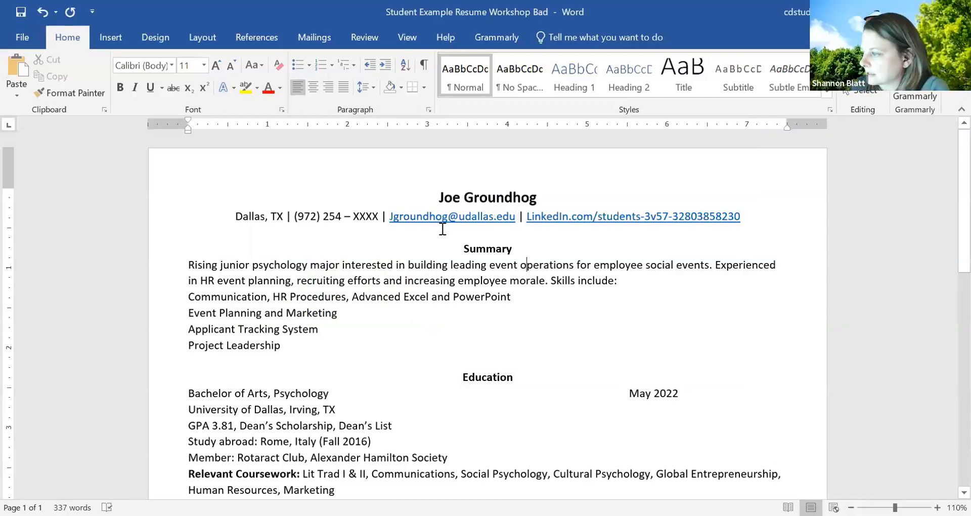
Bring up the Edit Hyperlink settings for the LinkedIn link
click(662, 216)
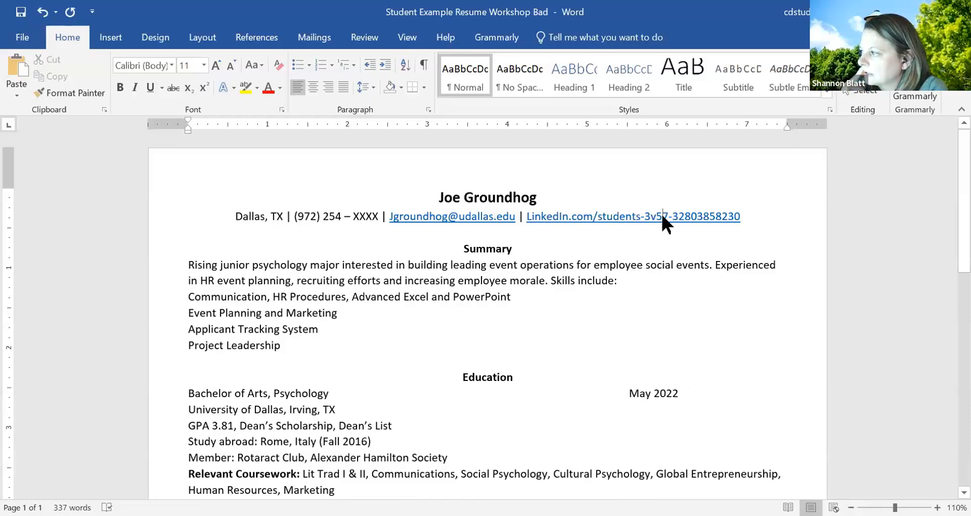
right_click(663, 217)
click(679, 304)
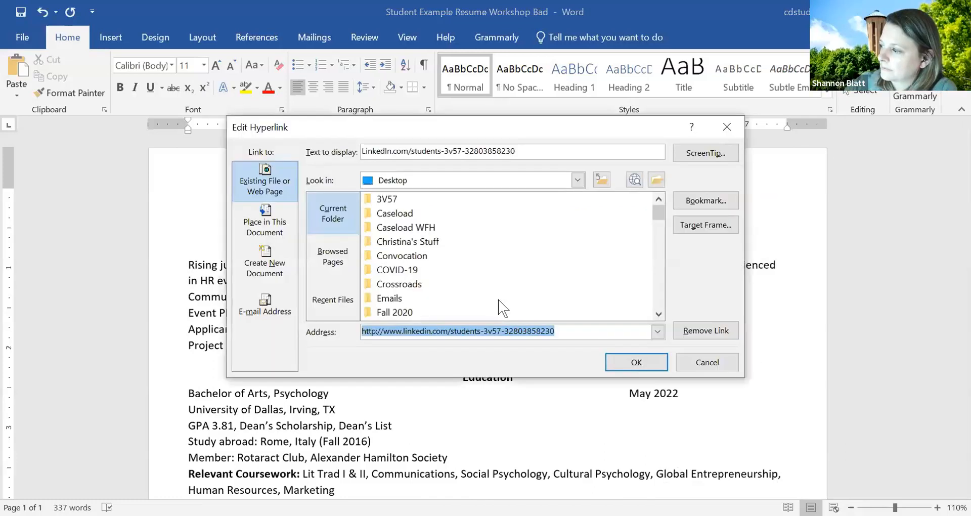
click(481, 331)
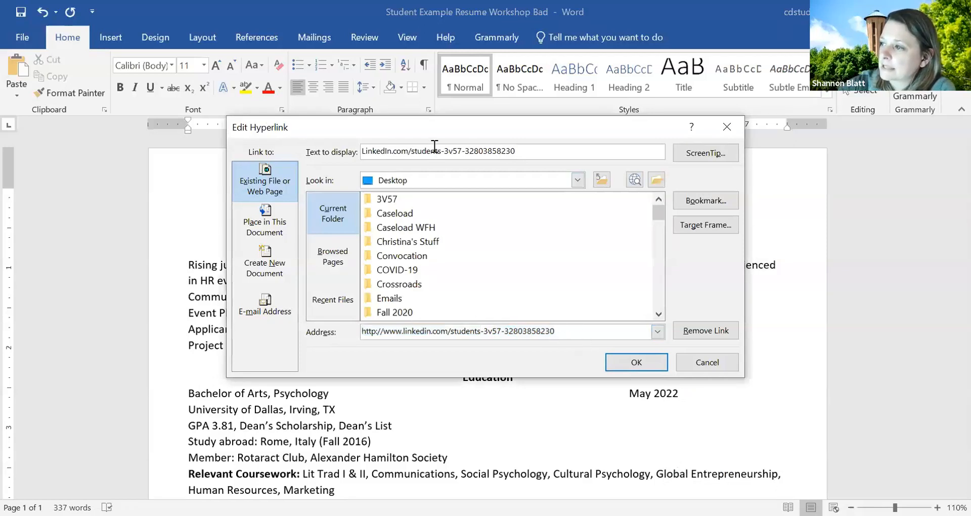
Trim the display text so the link shows only the word LinkedIn
drag(514, 151, 389, 152)
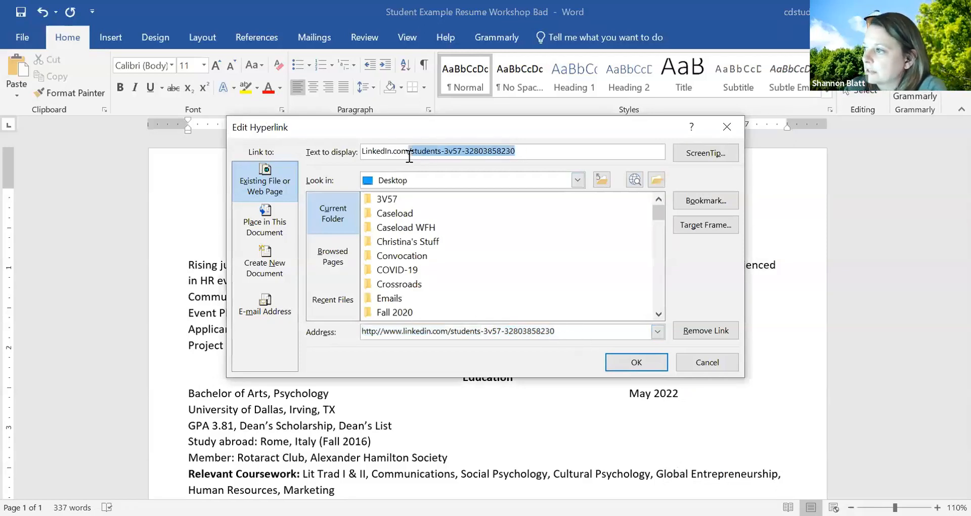
key(BackSpace)
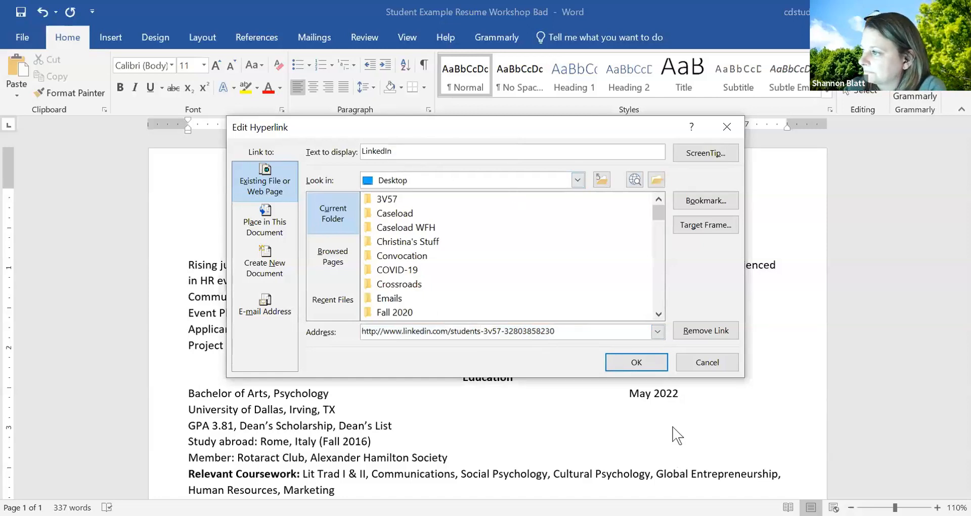
click(640, 363)
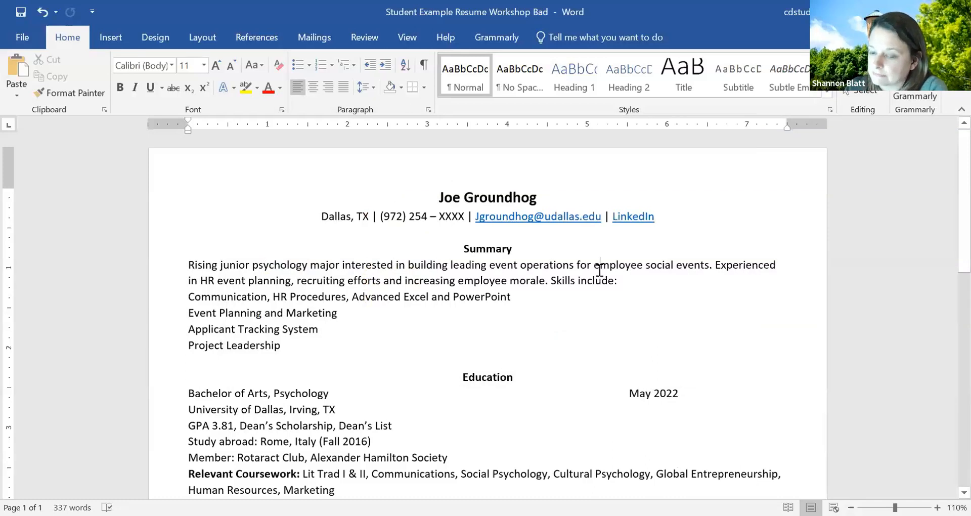
click(554, 253)
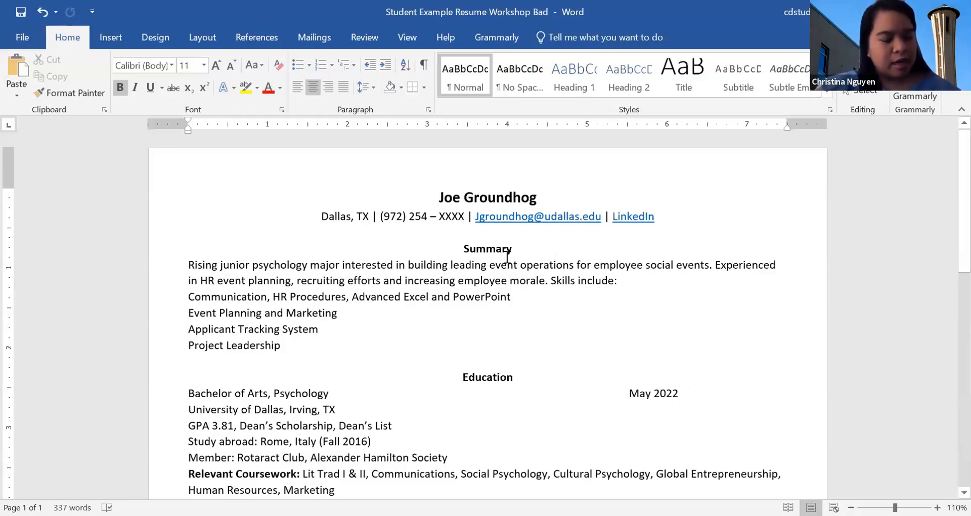
Add a bottom border line beneath the Summary heading
click(507, 259)
double_click(500, 253)
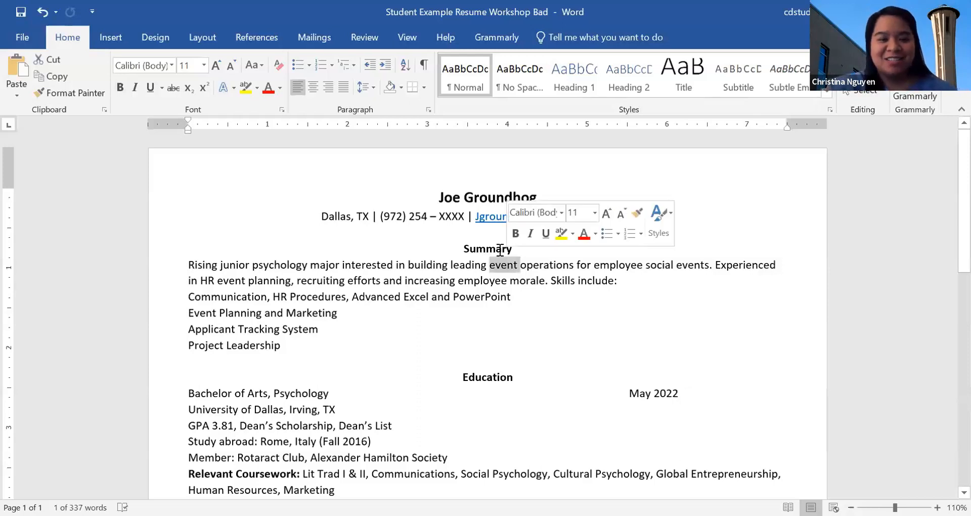
click(500, 251)
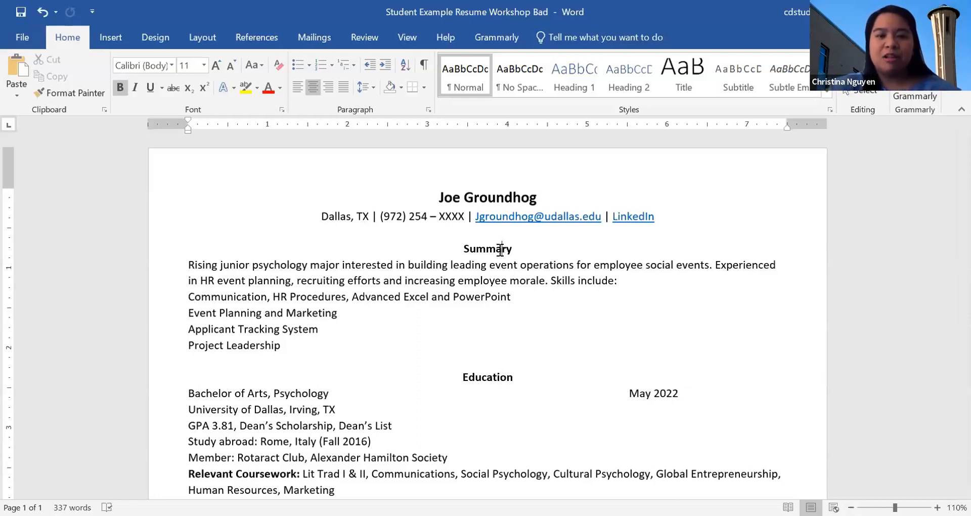
double_click(501, 251)
click(469, 252)
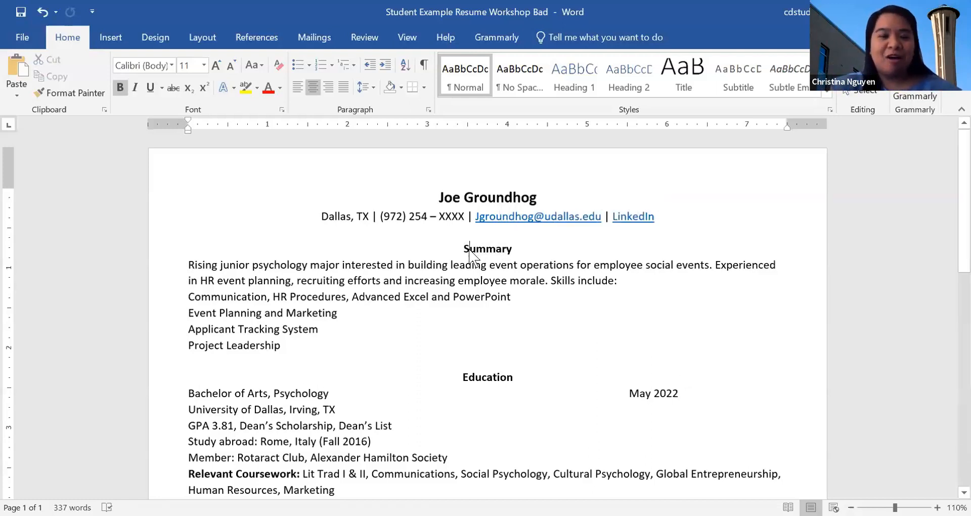
double_click(470, 249)
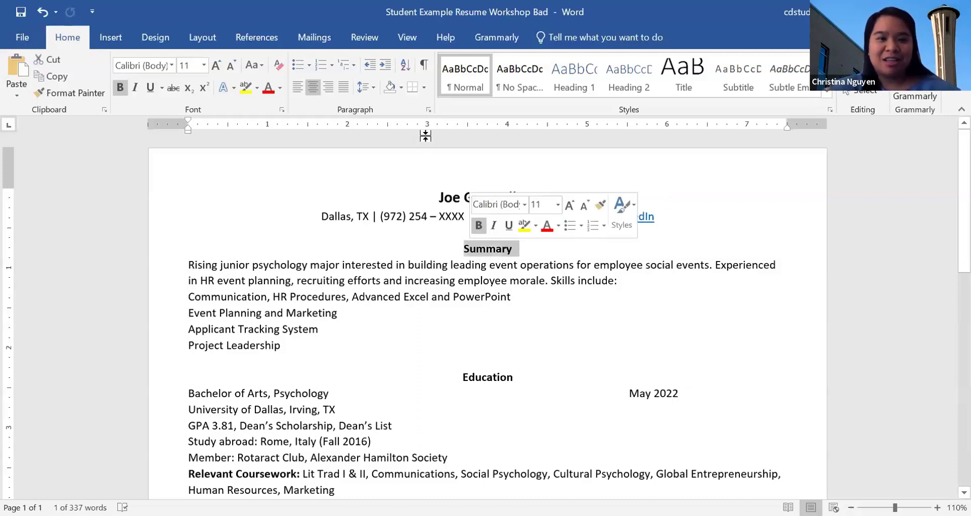
click(424, 89)
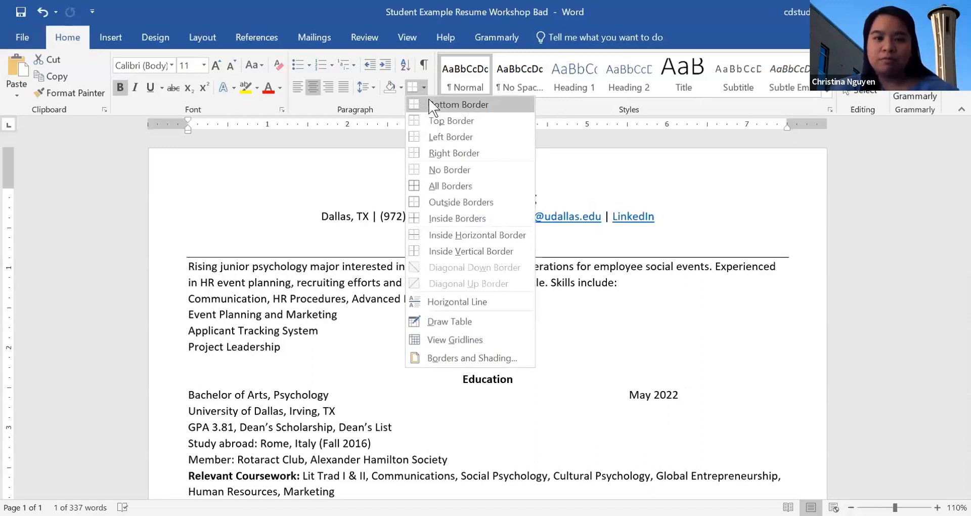
click(432, 107)
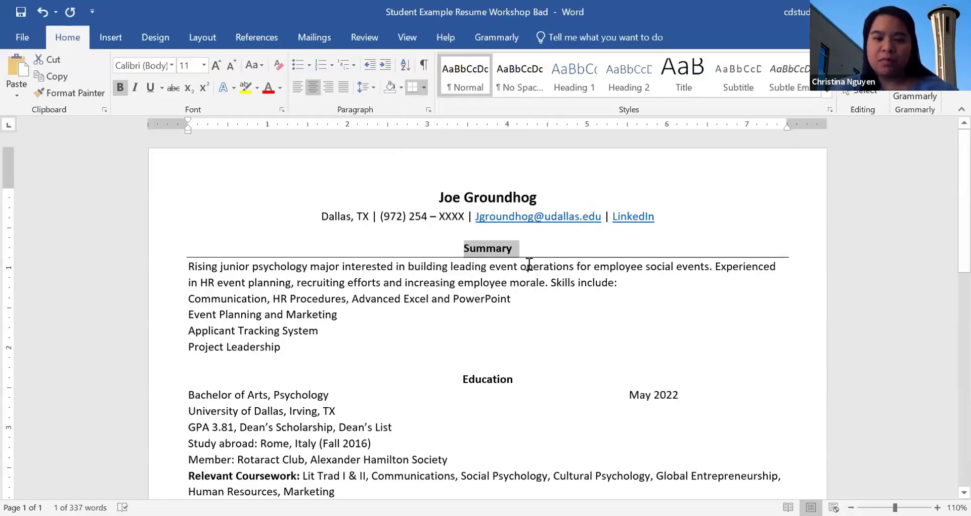
Add the same bottom border beneath the Education heading
double_click(479, 379)
click(413, 89)
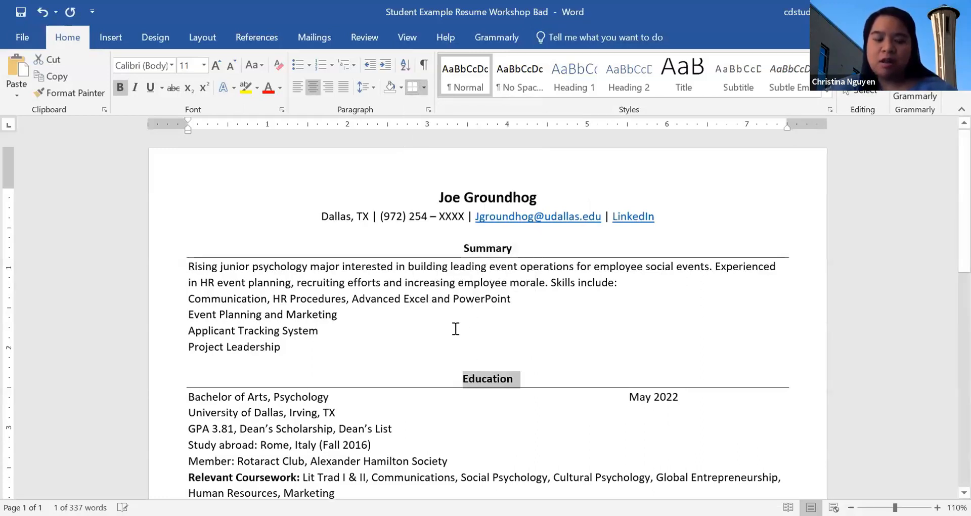
click(498, 331)
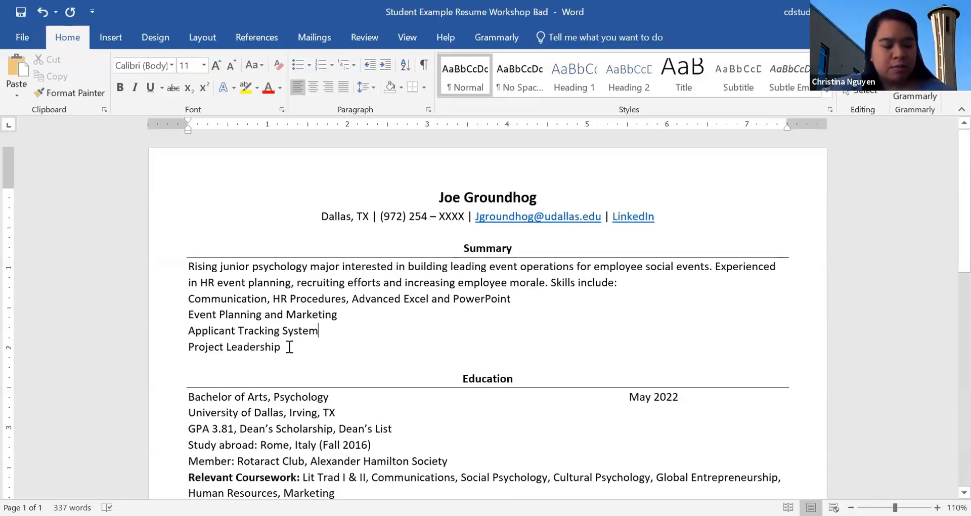
Select the four skill lines under the Summary
drag(289, 347, 180, 314)
click(396, 277)
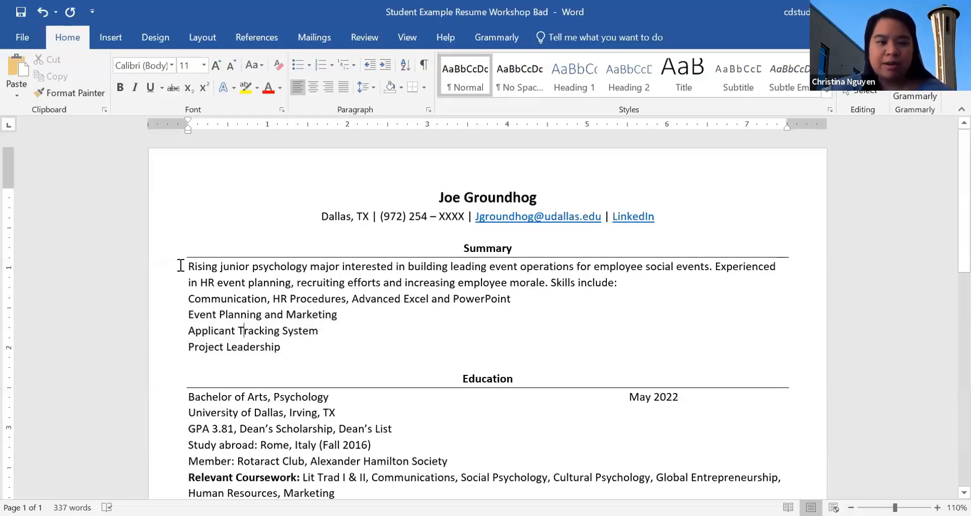
mouse_move(297, 347)
mouse_down()
mouse_move(182, 312)
mouse_move(176, 301)
mouse_up()
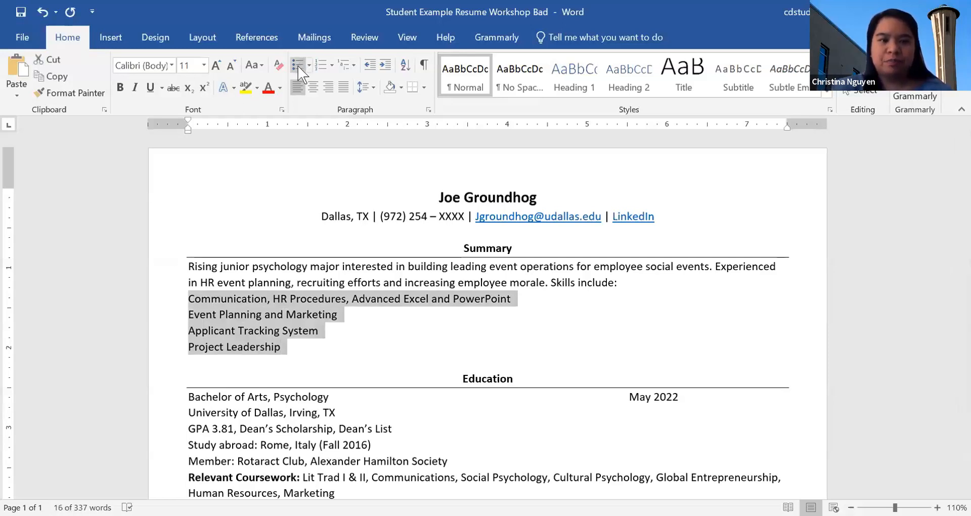
click(251, 362)
shift+click(186, 315)
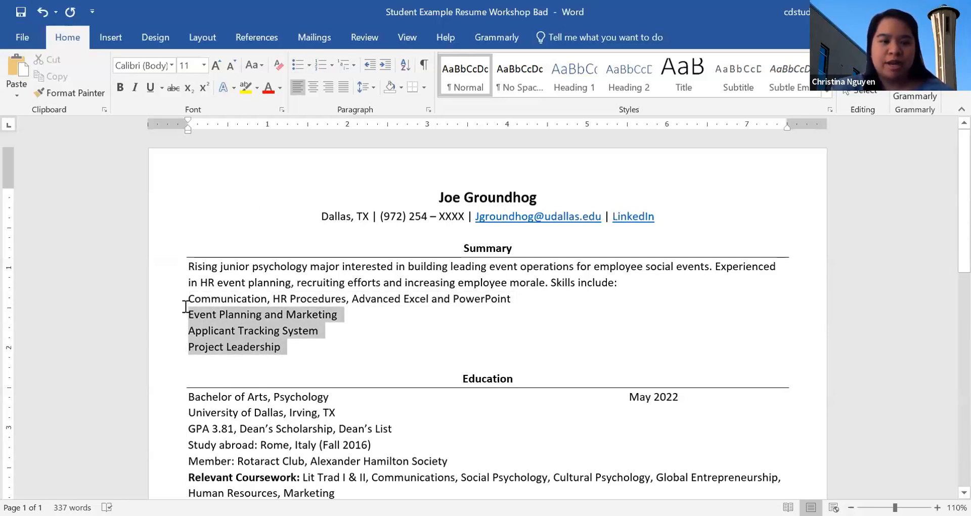
drag(267, 288, 268, 288)
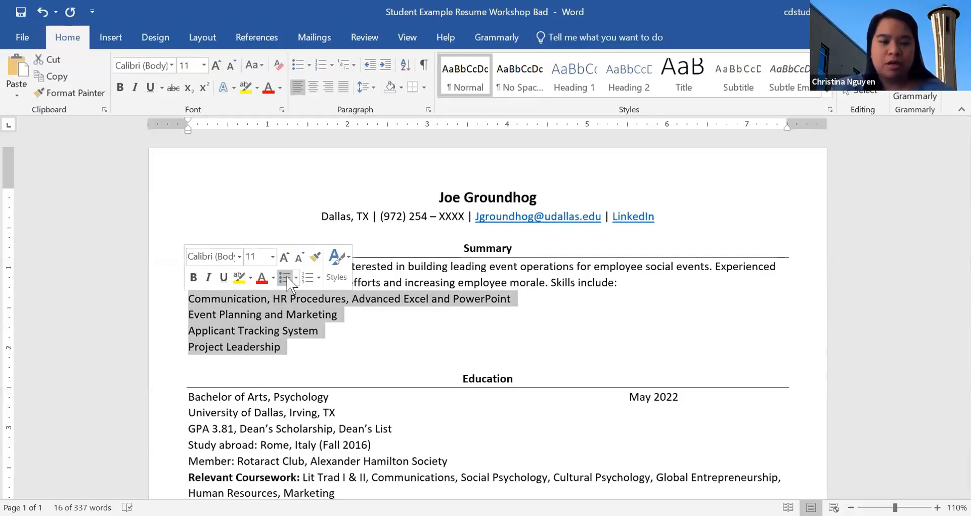
Make the skill lines a bulleted list, keeping the default round bullet
click(285, 278)
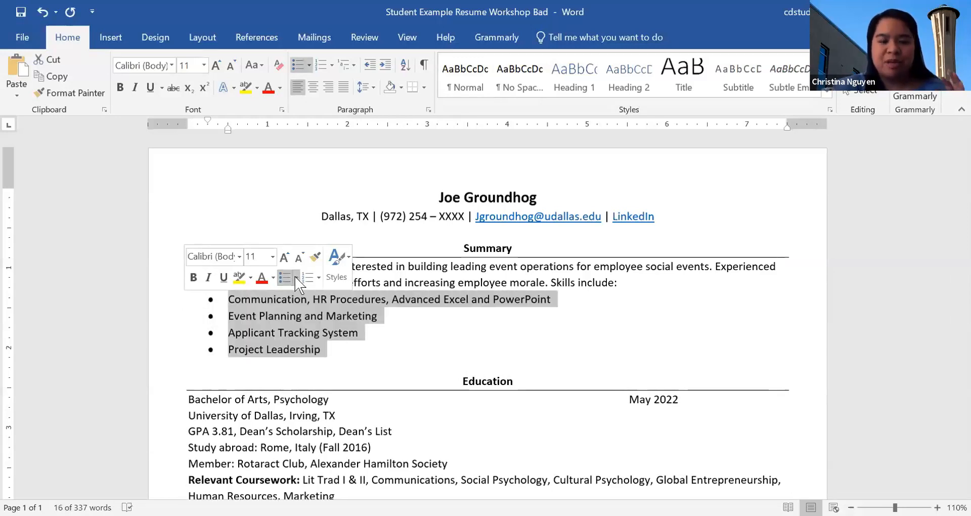
click(295, 278)
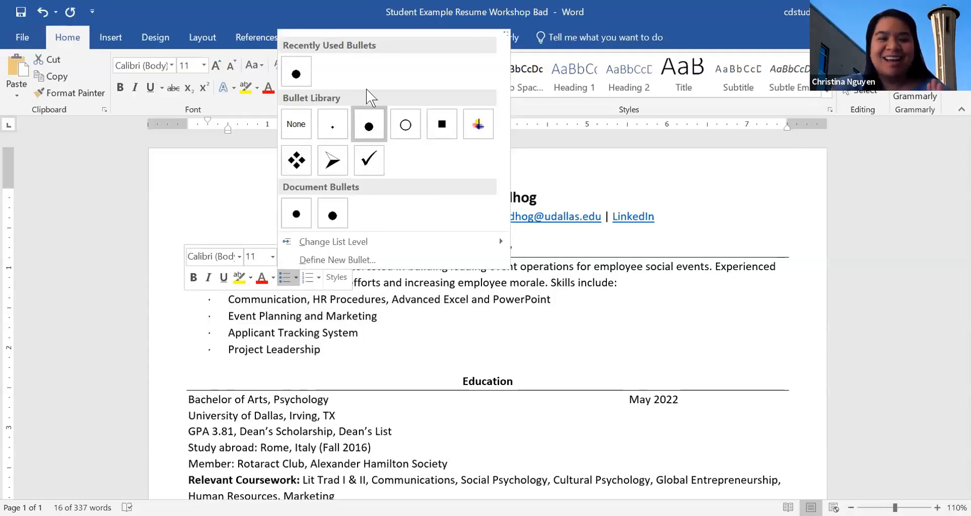
click(264, 355)
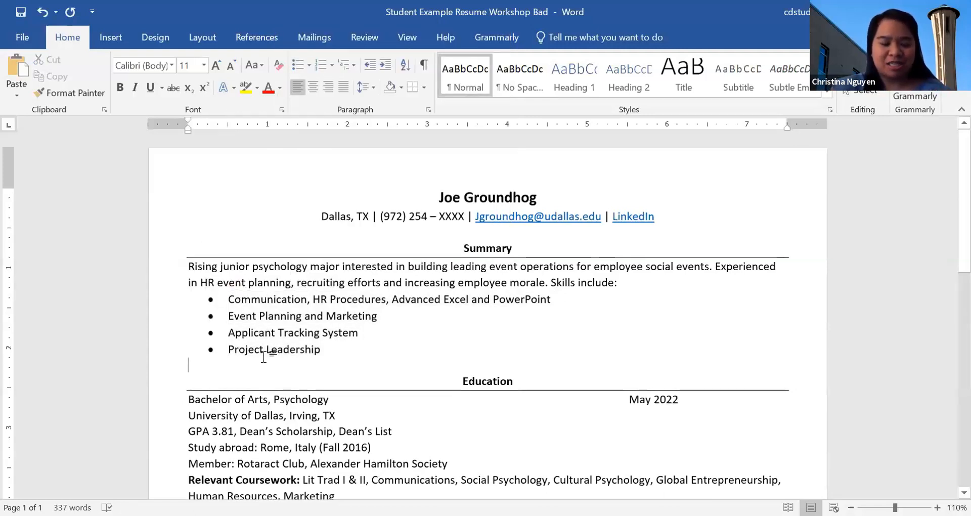
Split HR Procedures onto its own bullet after Communication
click(312, 299)
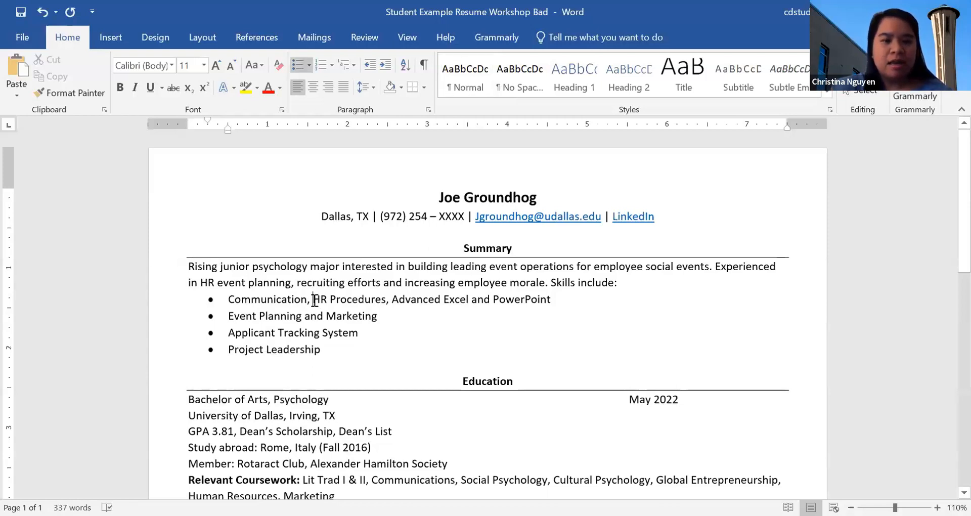
key(BackSpace)
key(BackSpace)
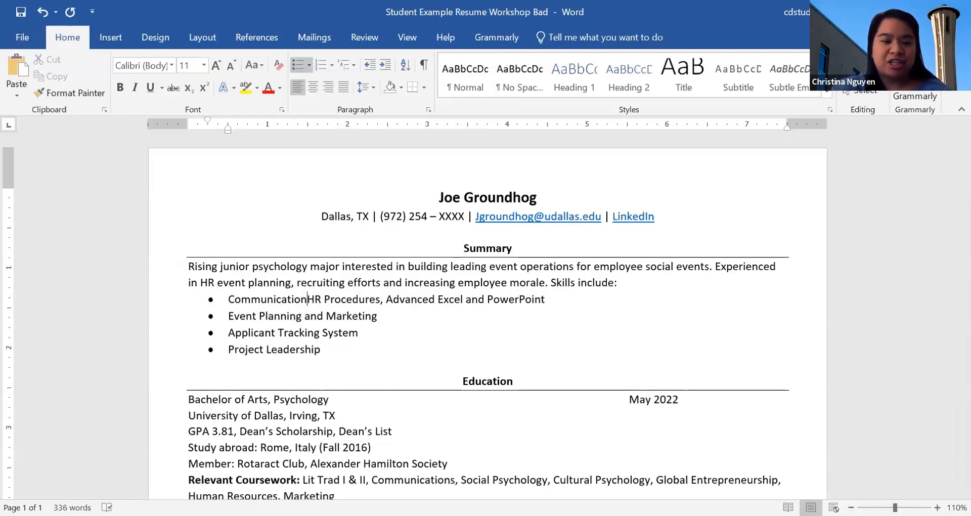
key(Return)
Split Advanced Excel and PowerPoint onto its own bullet, giving six skill bullets
click(304, 316)
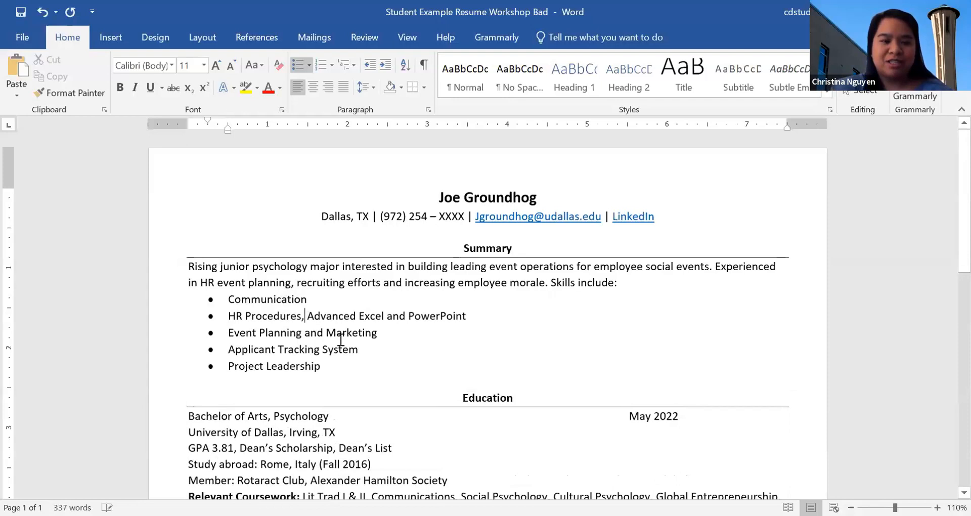
key(BackSpace)
key(Delete)
key(Return)
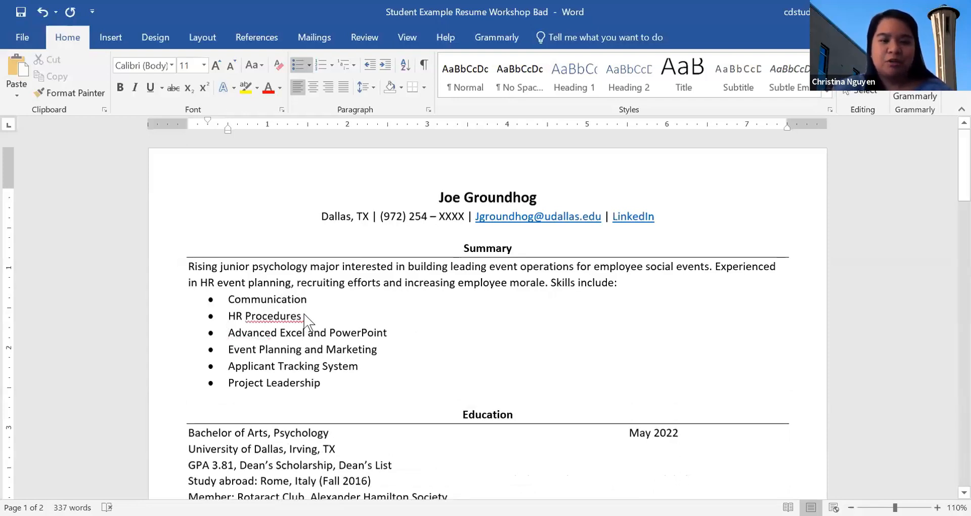
key(Delete)
key(Return)
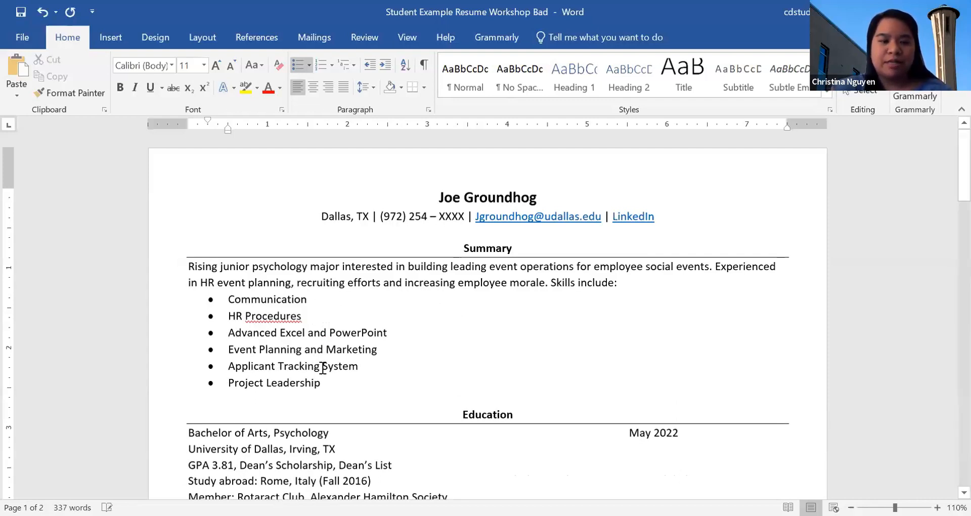
click(321, 367)
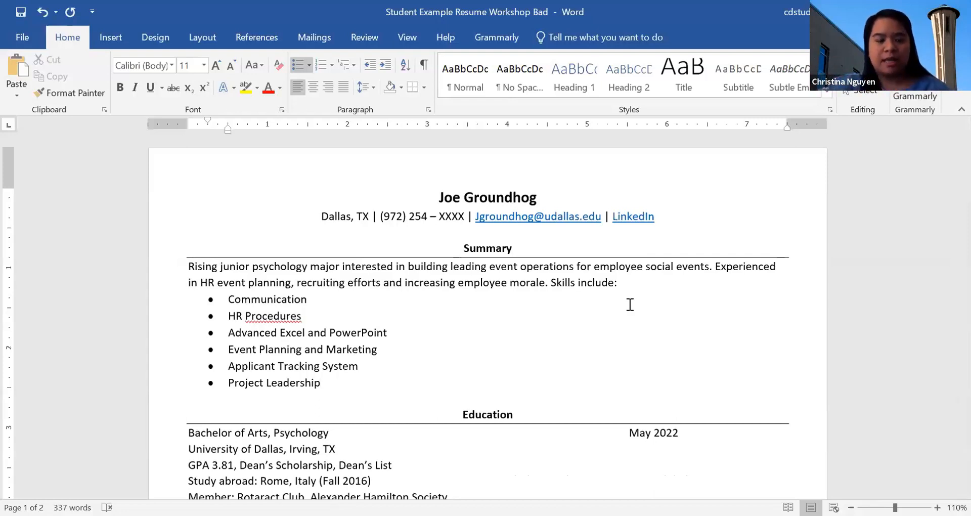
Lay out the six skill bullets in two columns via Layout > Columns > Two
mouse_move(325, 383)
mouse_down()
mouse_move(310, 382)
mouse_move(220, 298)
mouse_up()
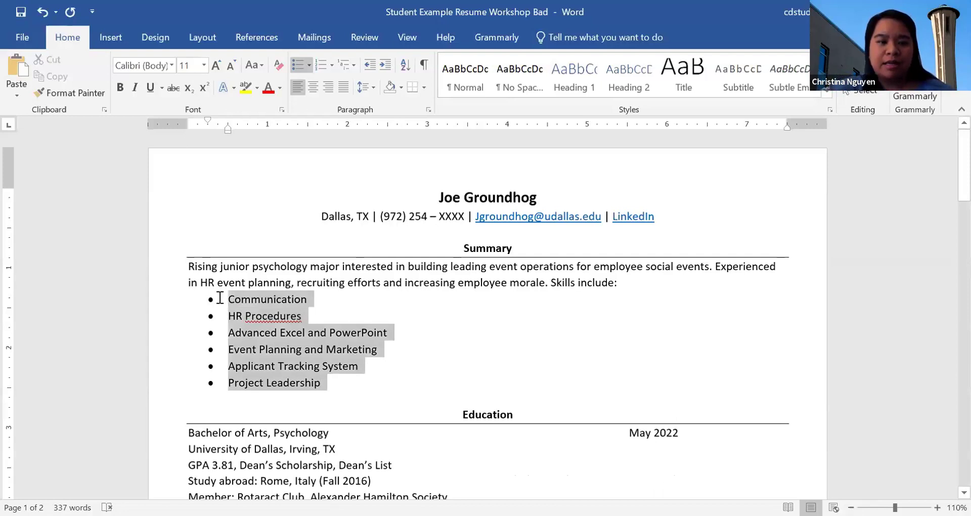
click(206, 39)
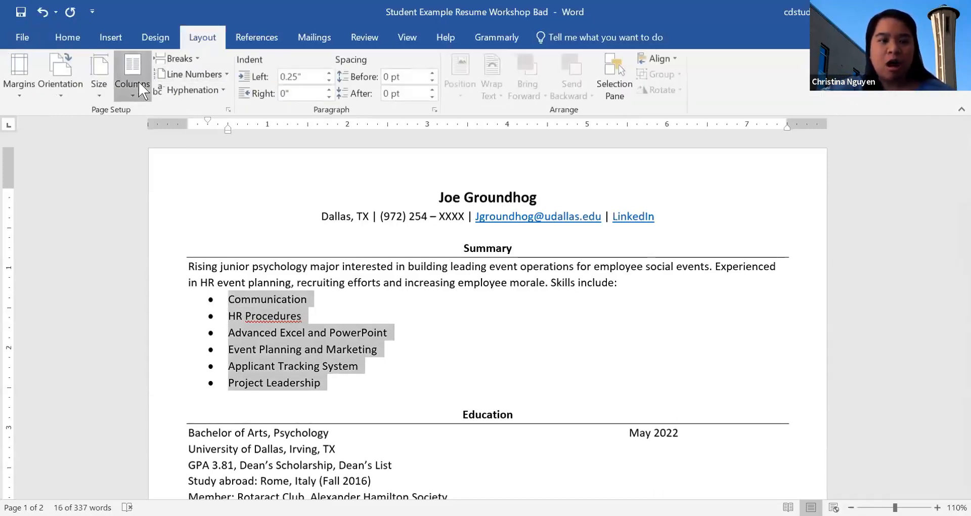
click(141, 90)
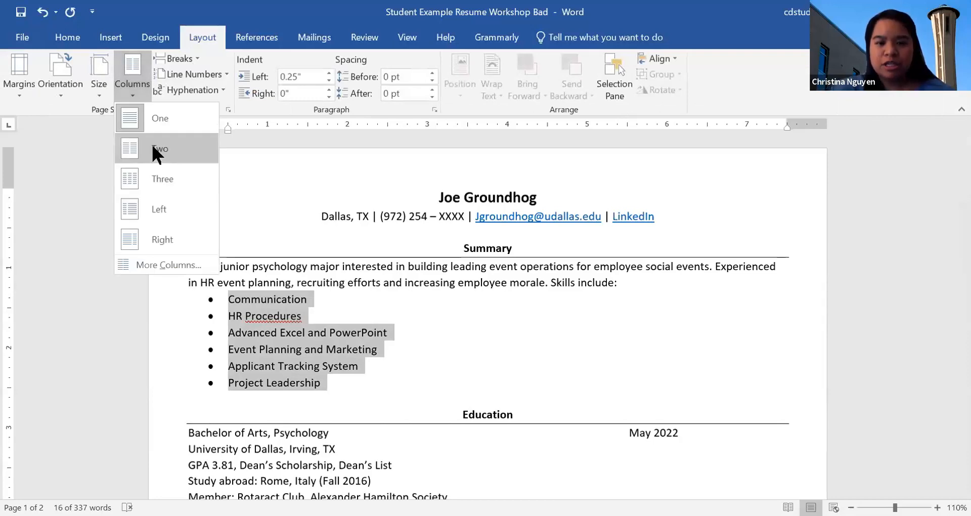
click(151, 144)
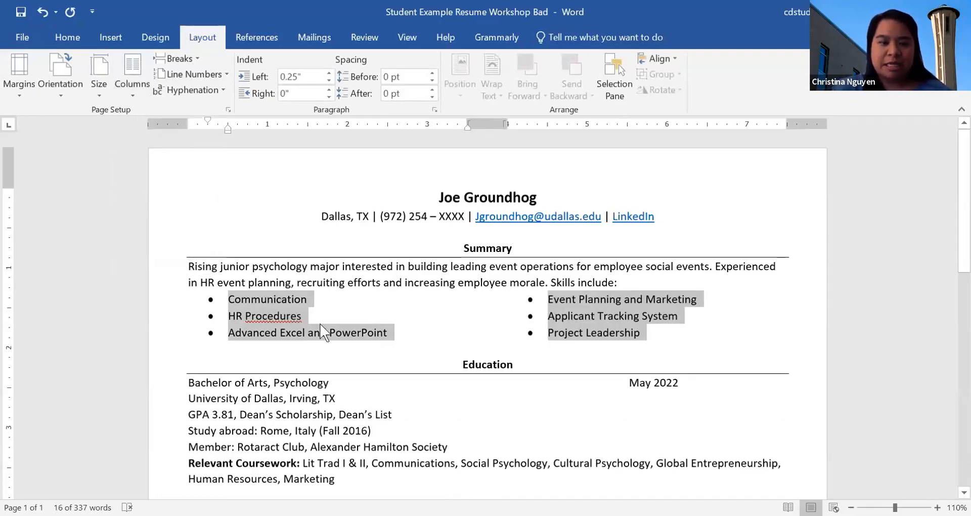
click(324, 336)
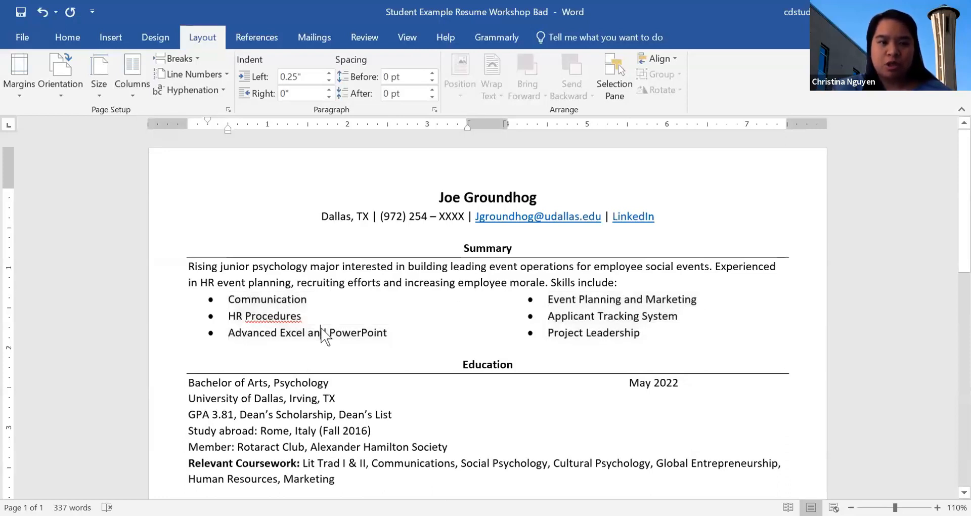
click(68, 37)
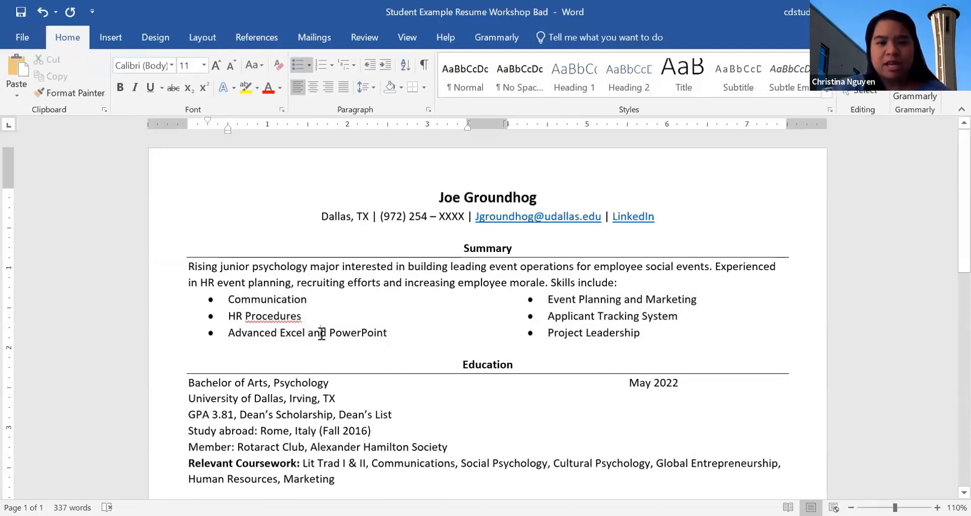
scroll(321, 334, down, 2)
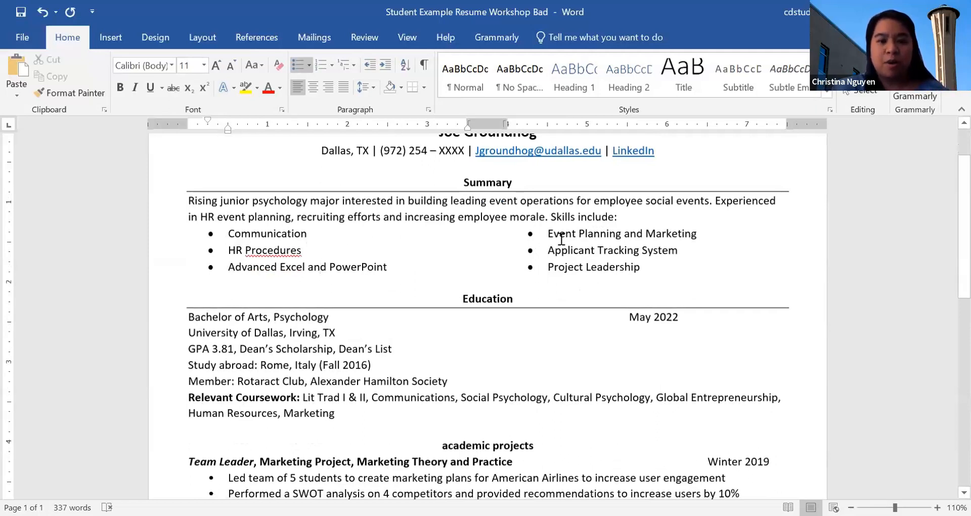
scroll(258, 251, down, 2)
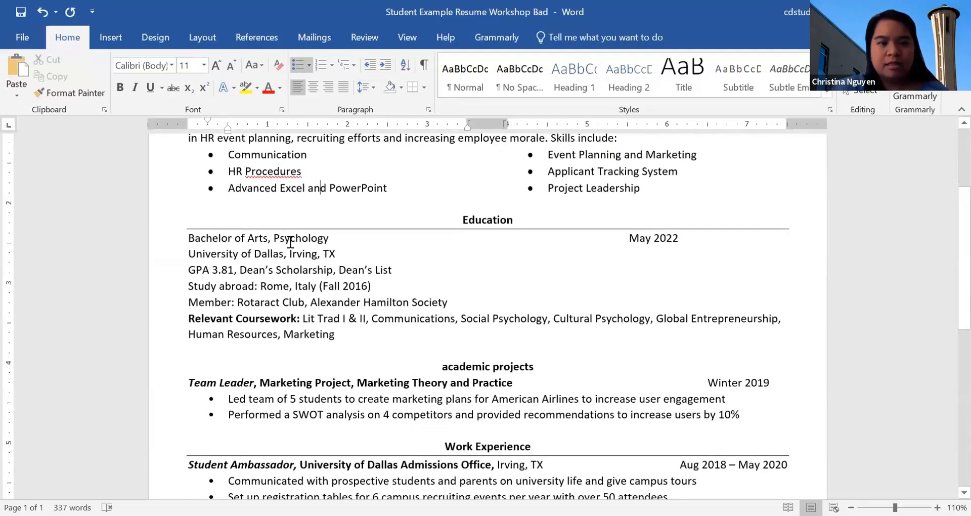
Make the Bachelor of Arts, Psychology line bold italic
triple_click(258, 240)
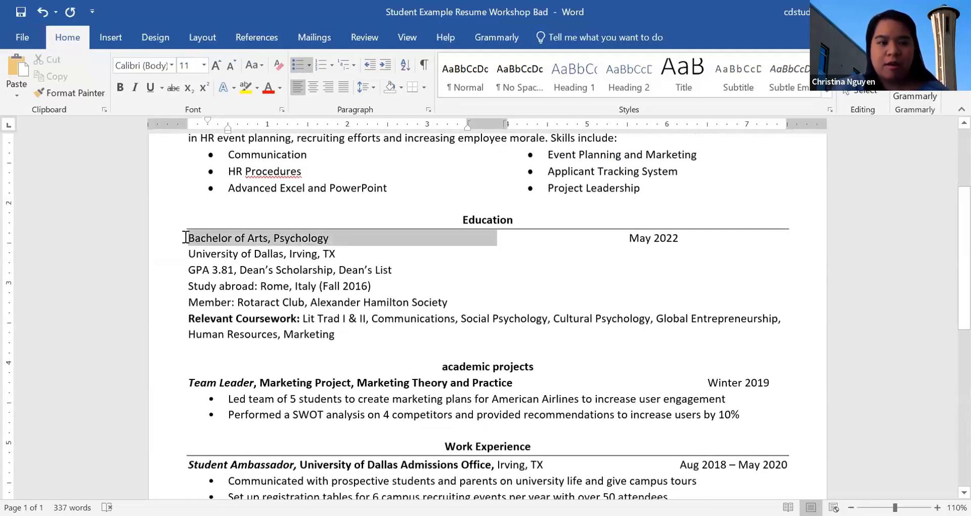
click(117, 90)
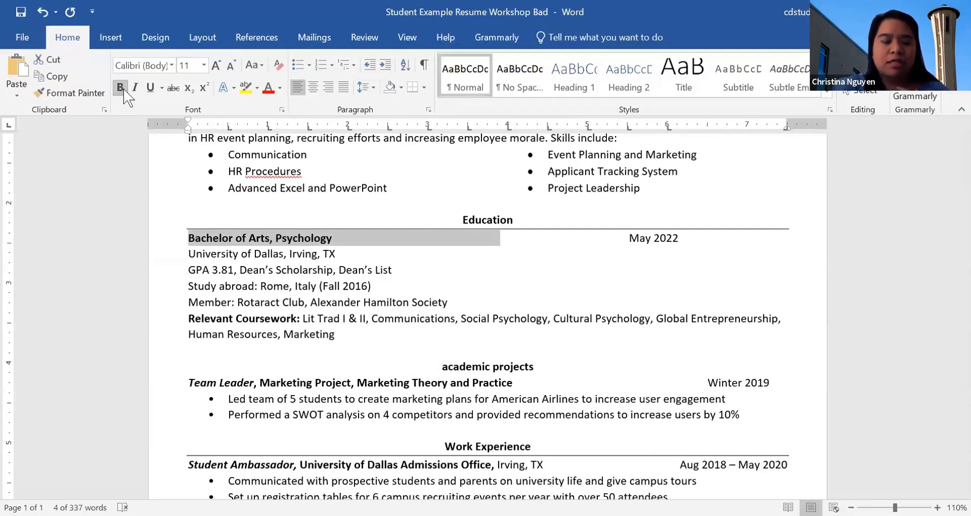
click(134, 90)
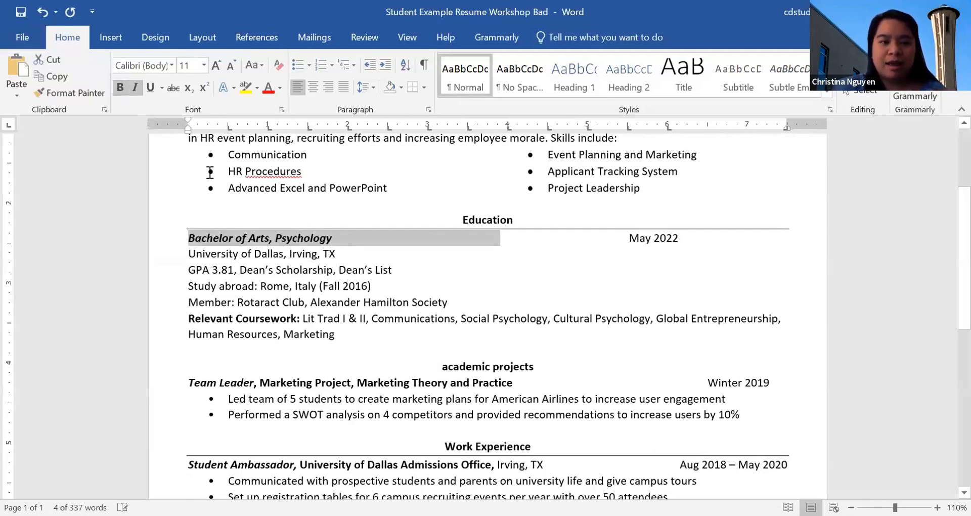
Make University of Dallas bold
click(244, 254)
drag(285, 254, 189, 254)
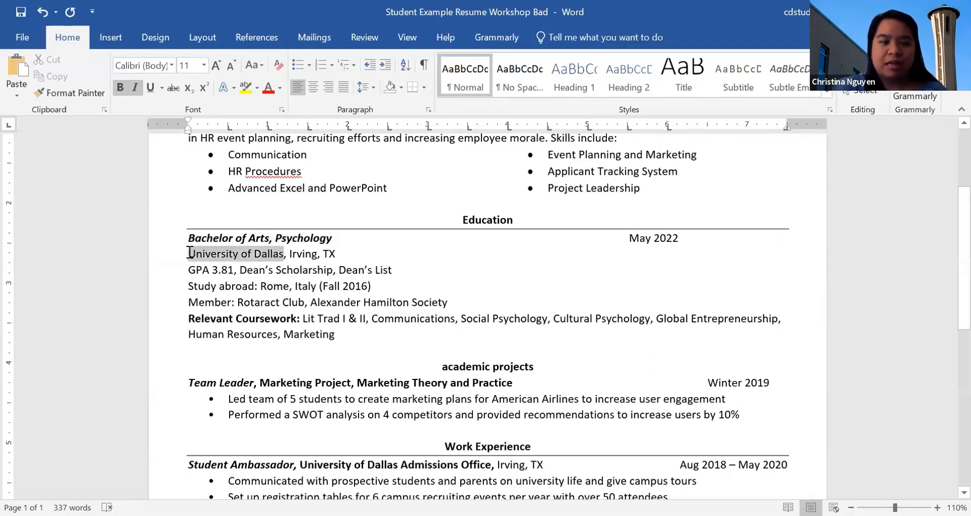
click(119, 89)
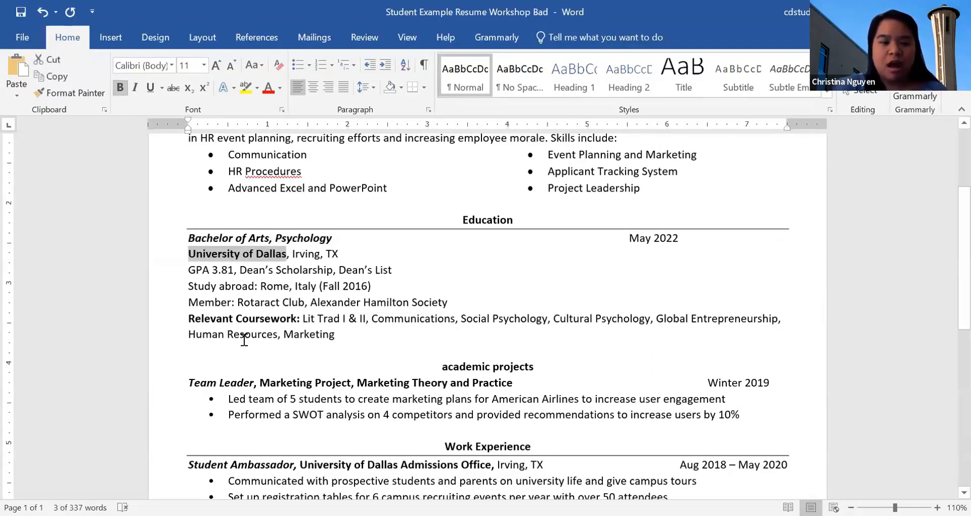
click(285, 301)
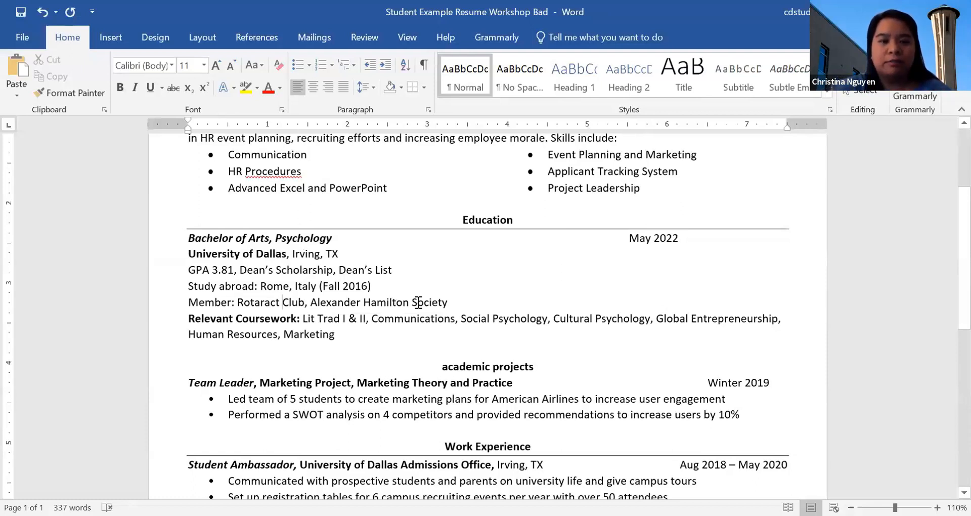
Make the GPA, Study abroad and Member lines a bulleted list under Education
drag(453, 302, 199, 274)
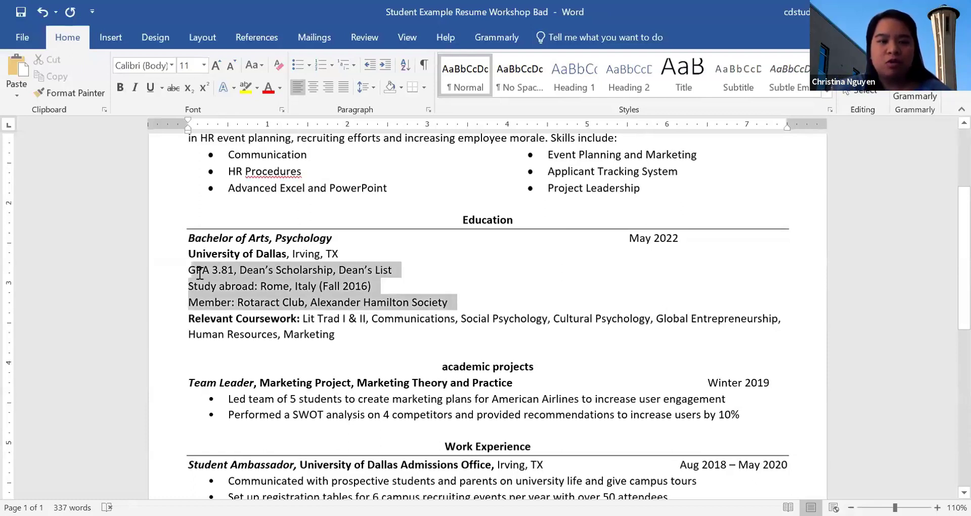
click(298, 65)
click(255, 319)
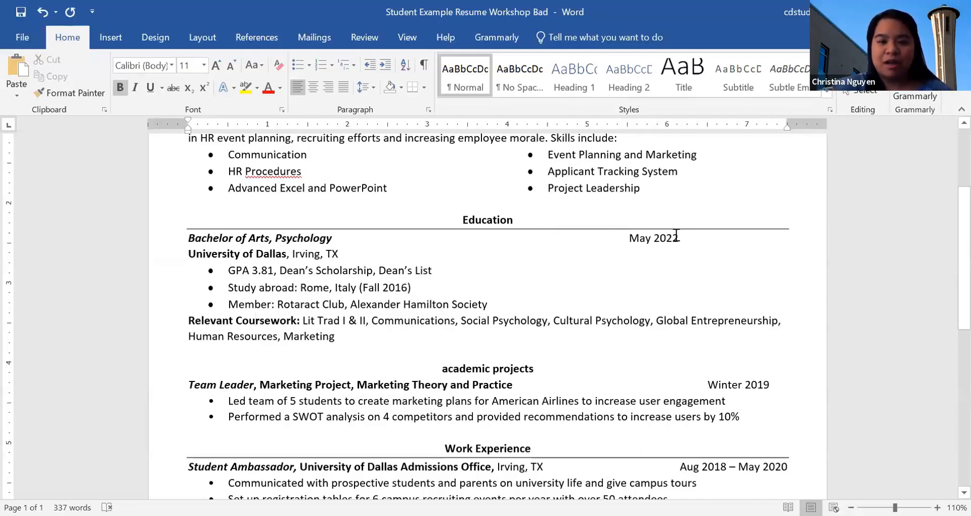
Remove the May 2022 date from the degree line, ready to retype it at the right margin
drag(679, 238, 629, 237)
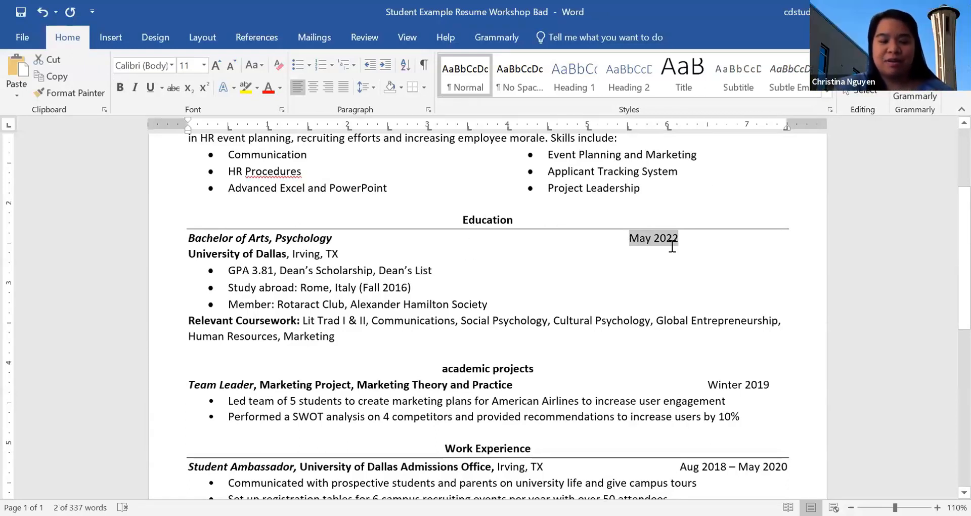
key(Delete)
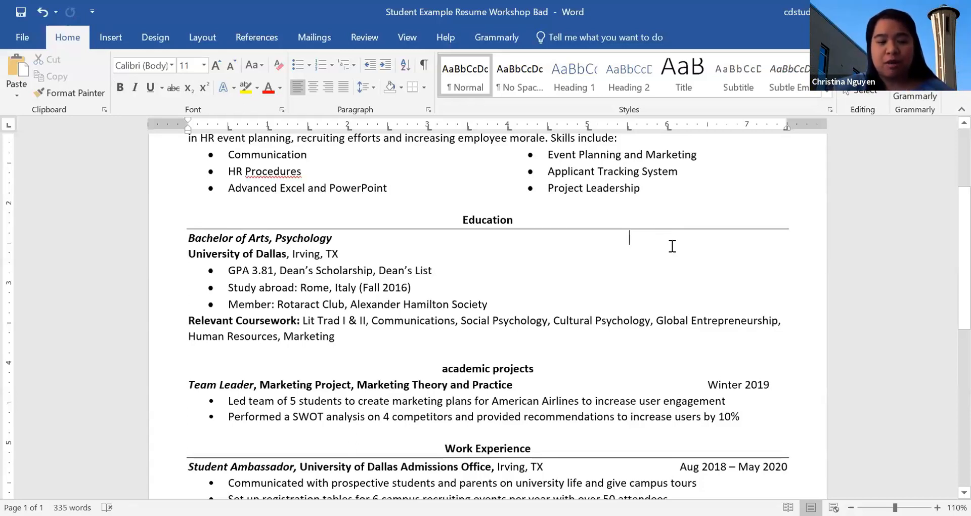
click(788, 236)
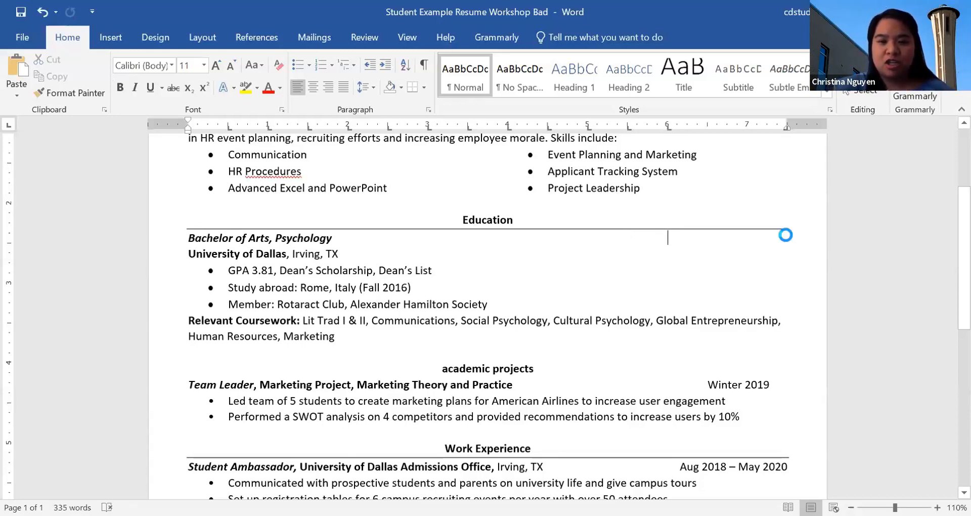
key(ctrl+z)
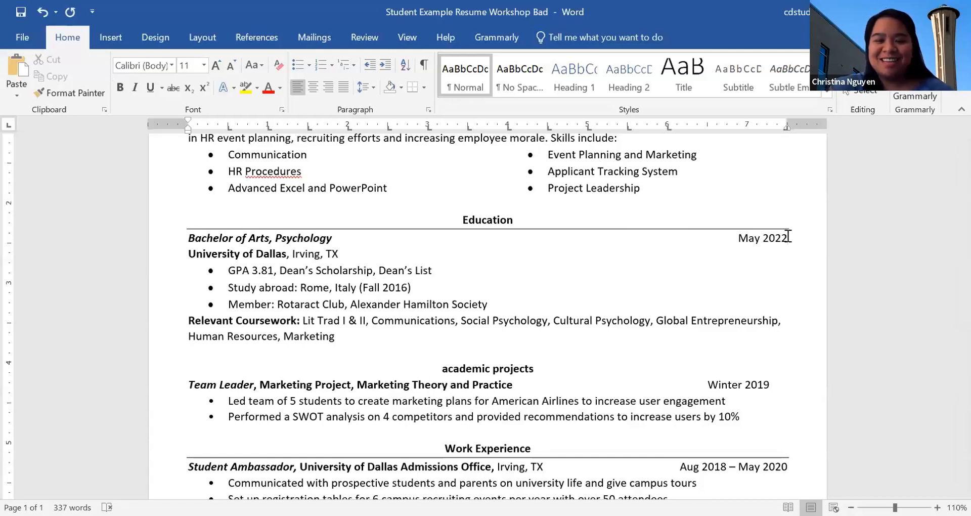
key(BackSpace)
key(BackSpace)
key(BackSpace)
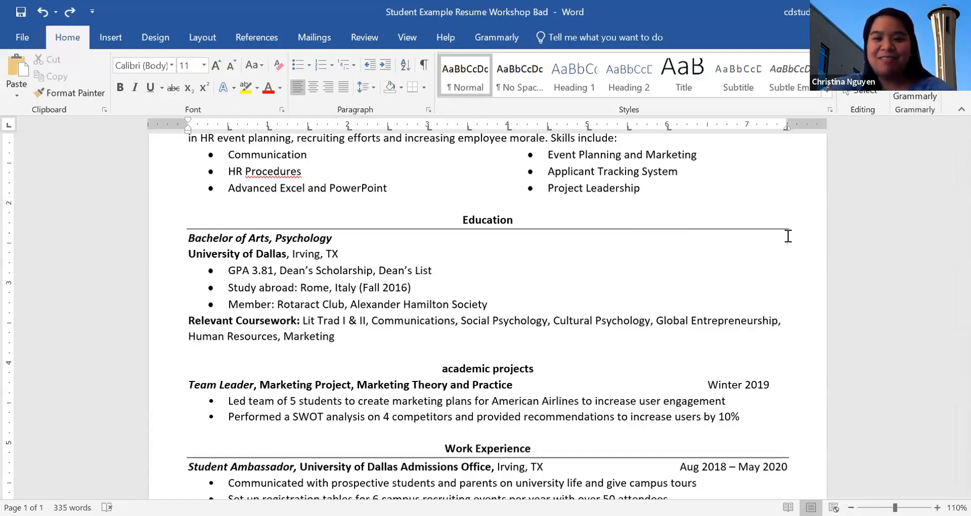
text( May)
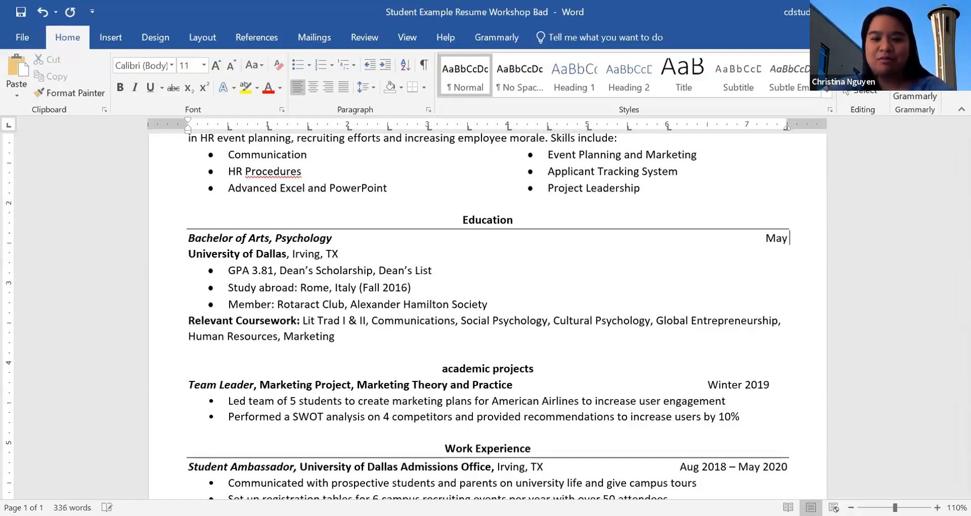
text( 2022)
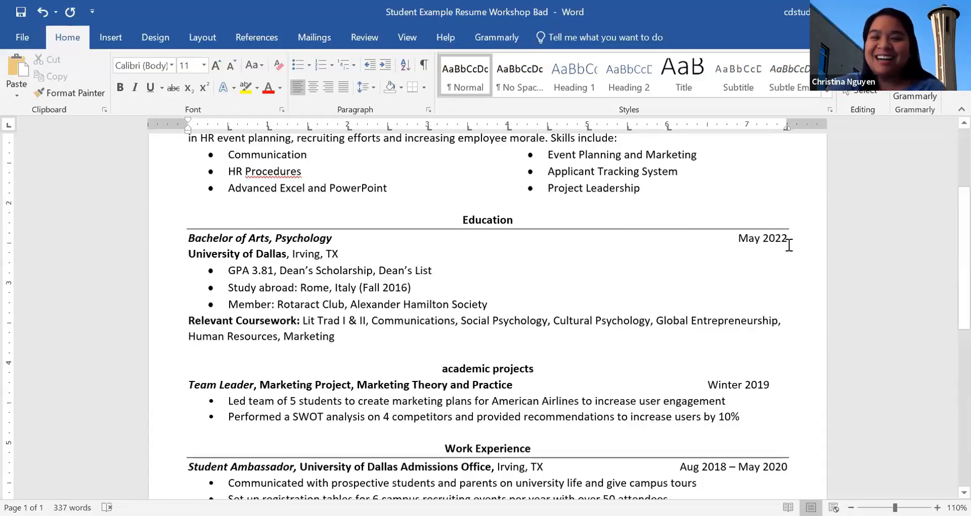
scroll(789, 245, down, 1)
scroll(790, 244, down, 1)
scroll(789, 244, down, 1)
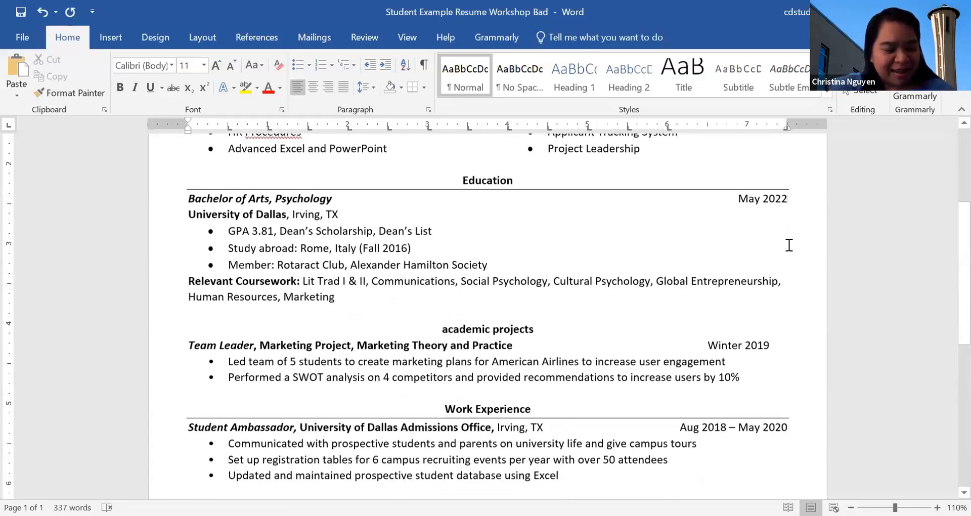
scroll(789, 245, down, 2)
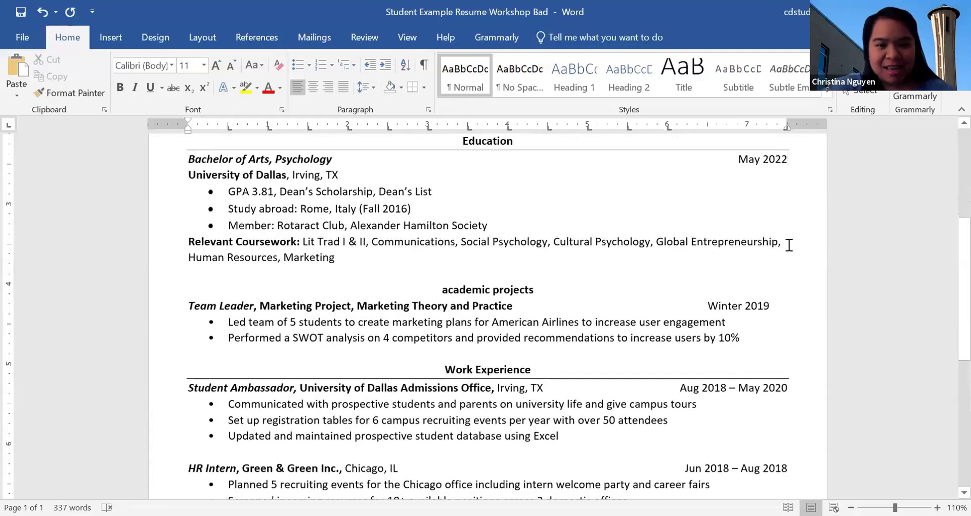
Select the academic projects heading and give it a bottom border line
click(473, 289)
double_click(473, 289)
click(473, 289)
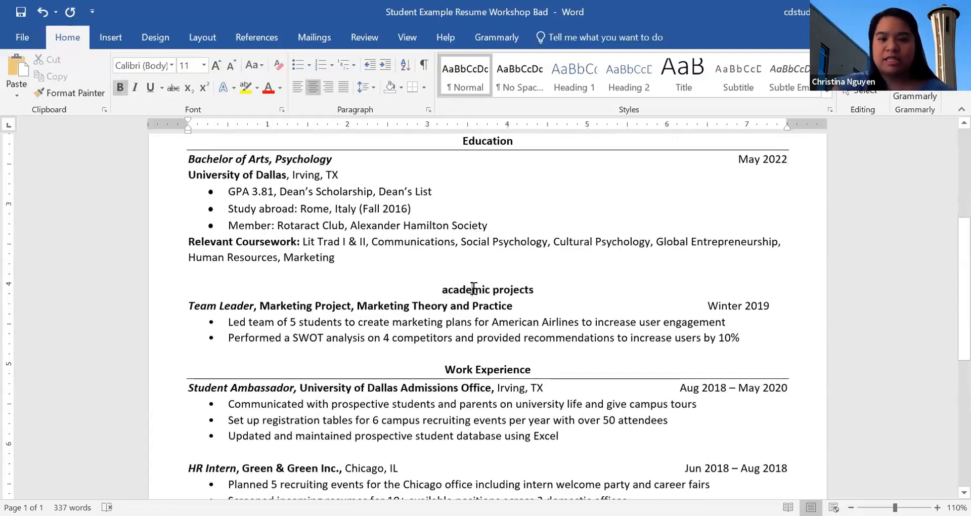
triple_click(473, 289)
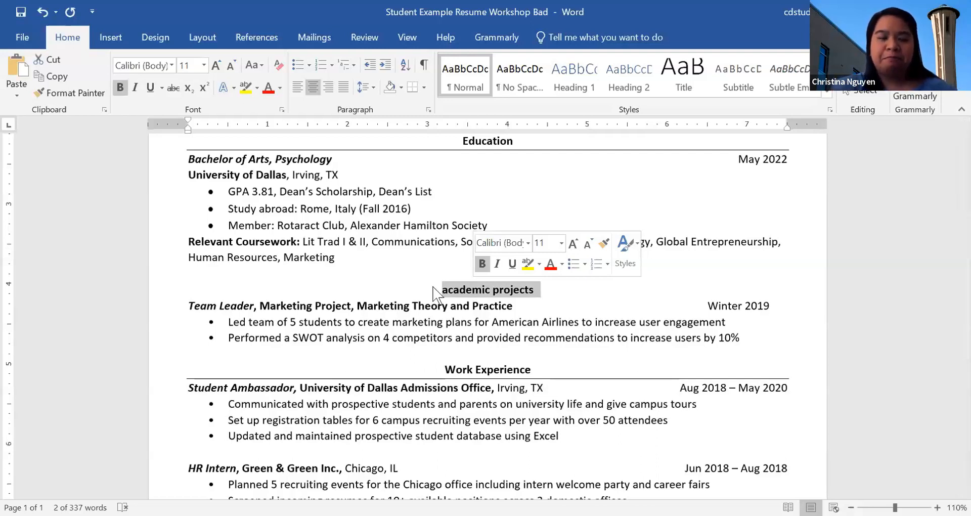
click(412, 88)
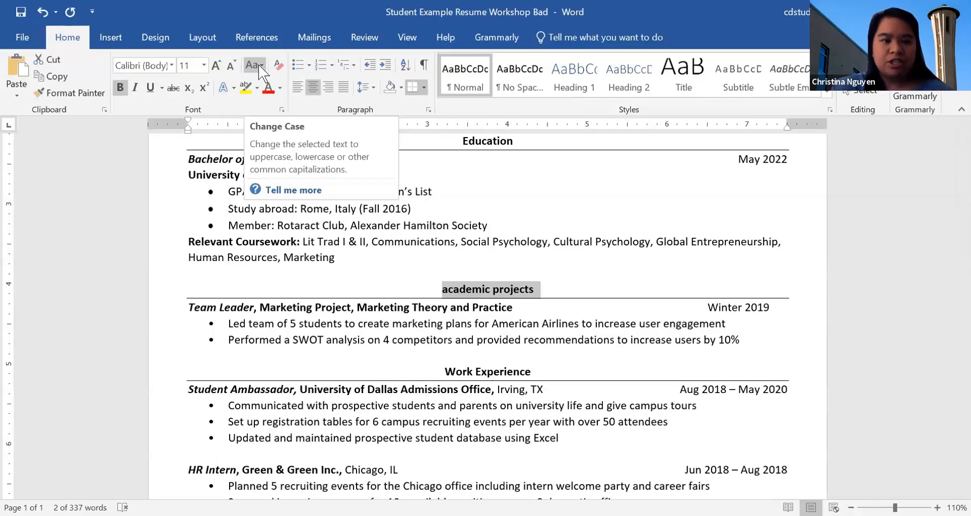
Change the heading's case to uppercase, then to Academic Projects with each word capitalised
click(259, 65)
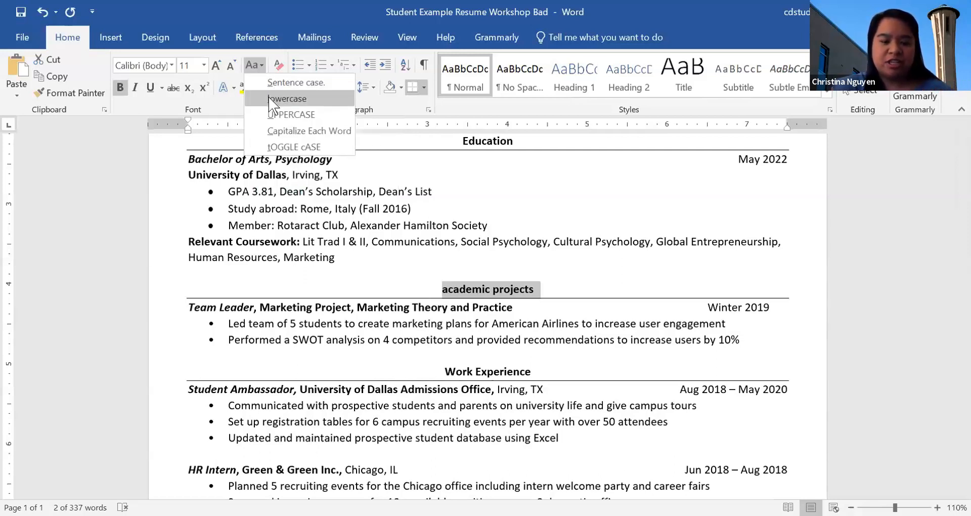
click(272, 116)
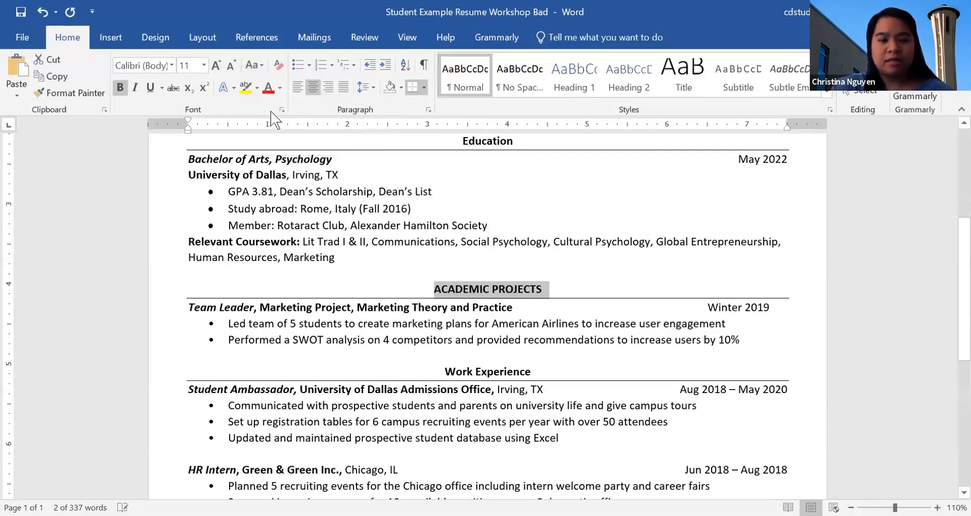
click(256, 63)
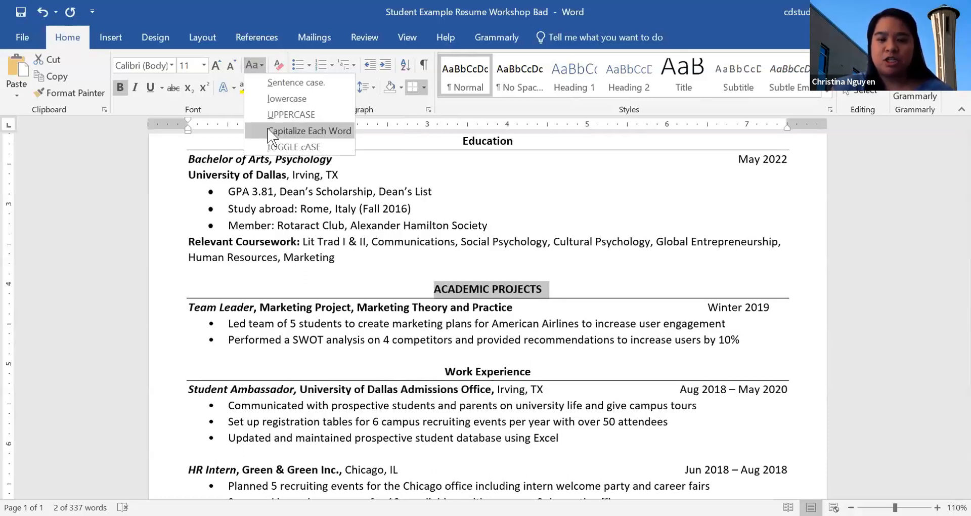
click(271, 133)
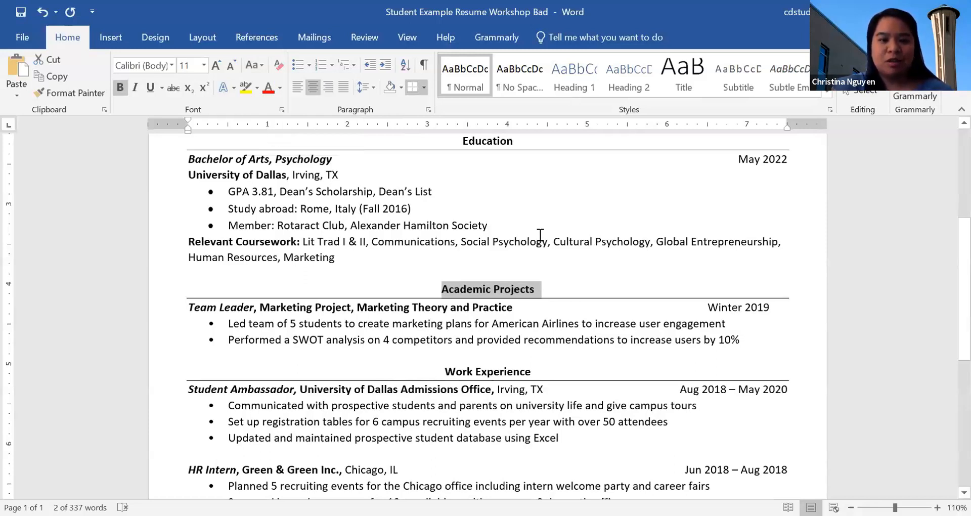
Review the Layout margin presets twice and leave the resume's margins unchanged
click(505, 290)
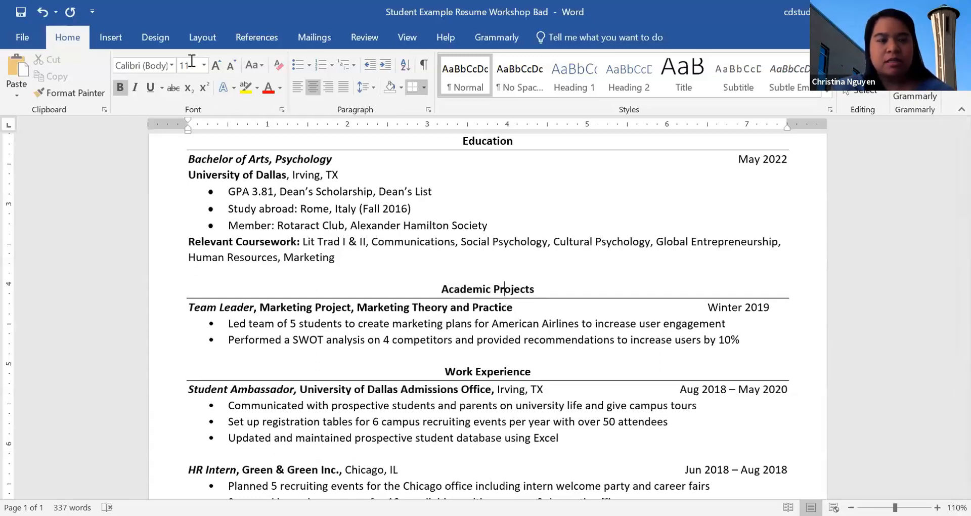
click(203, 40)
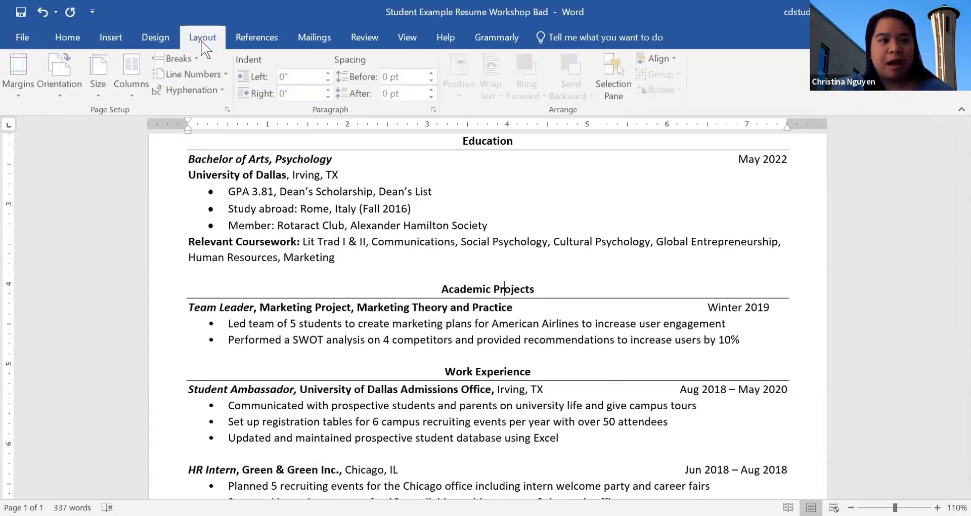
click(20, 83)
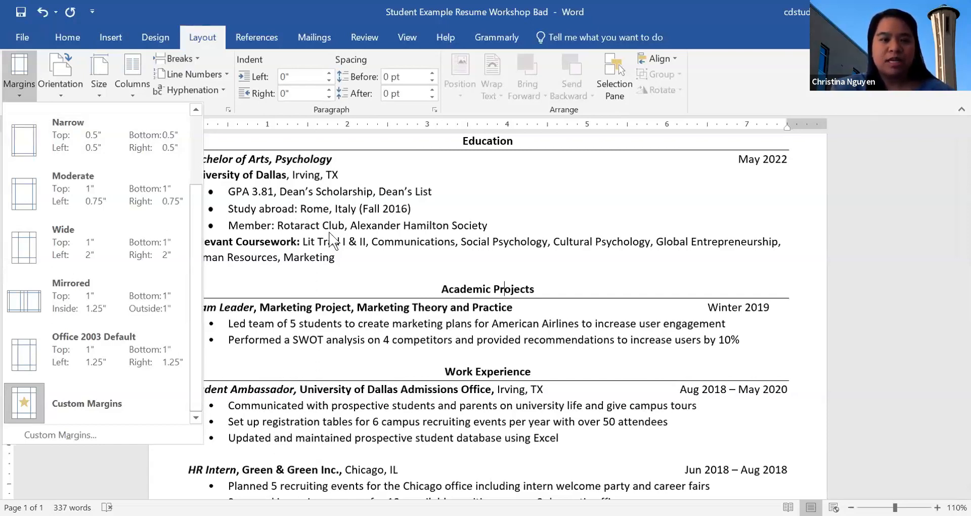
scroll(331, 234, down, 6)
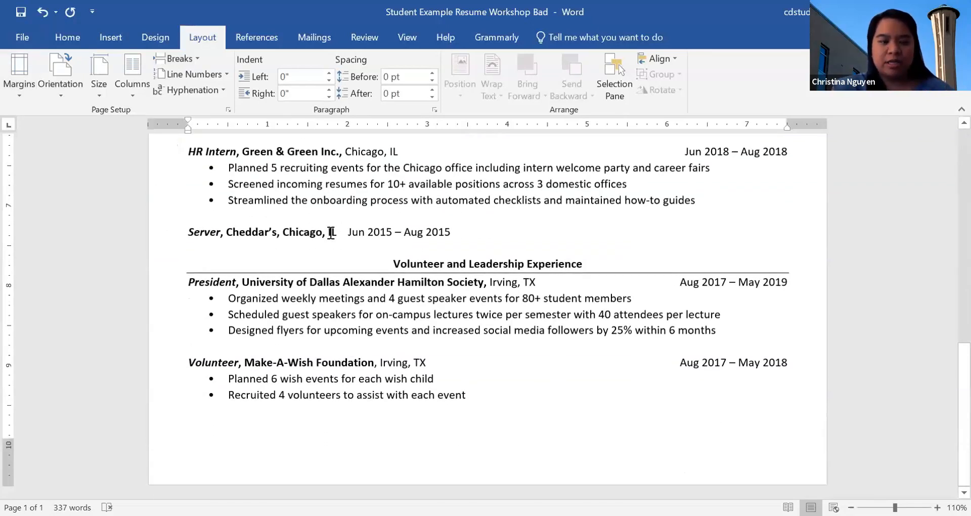
scroll(331, 232, up, 10)
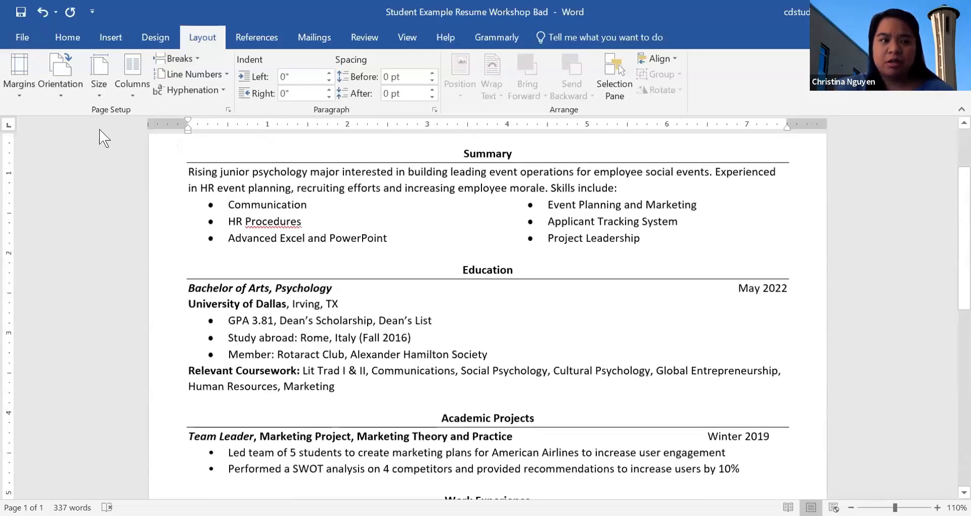
click(17, 91)
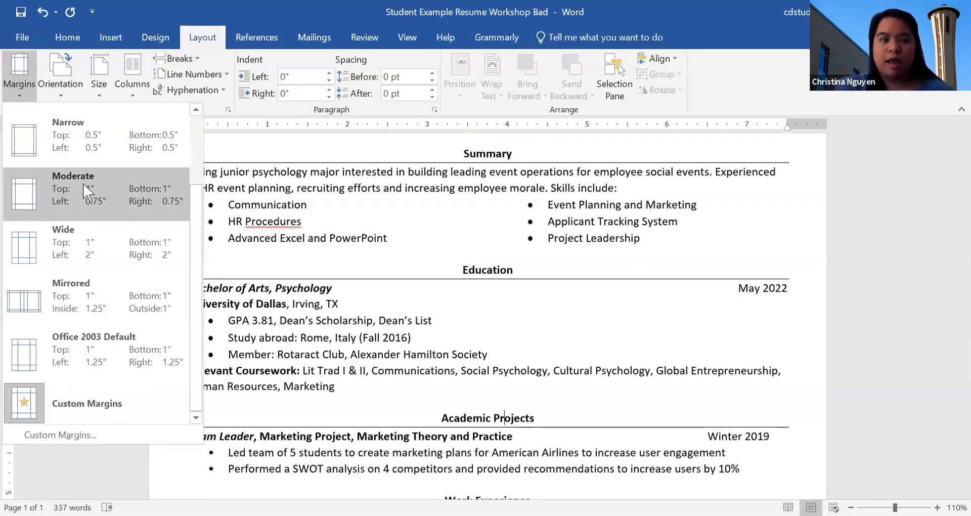
click(355, 273)
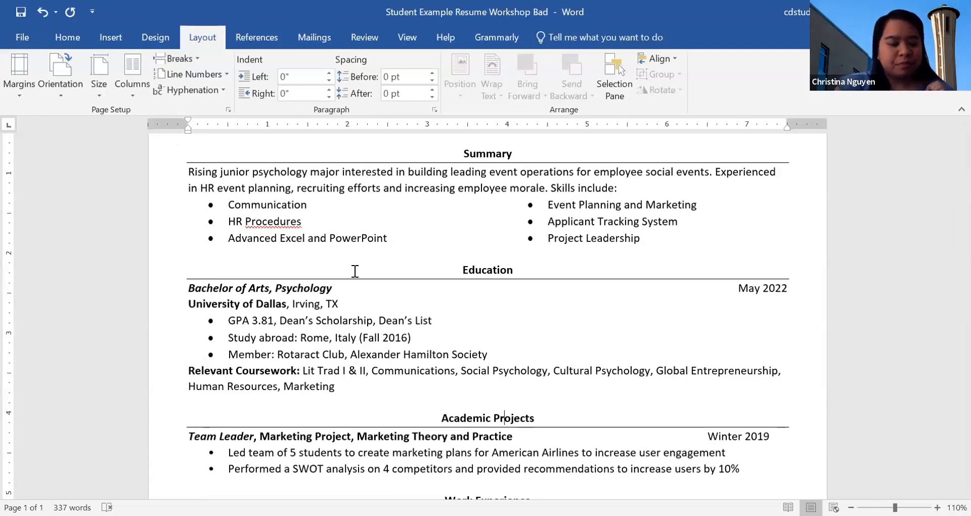
click(468, 238)
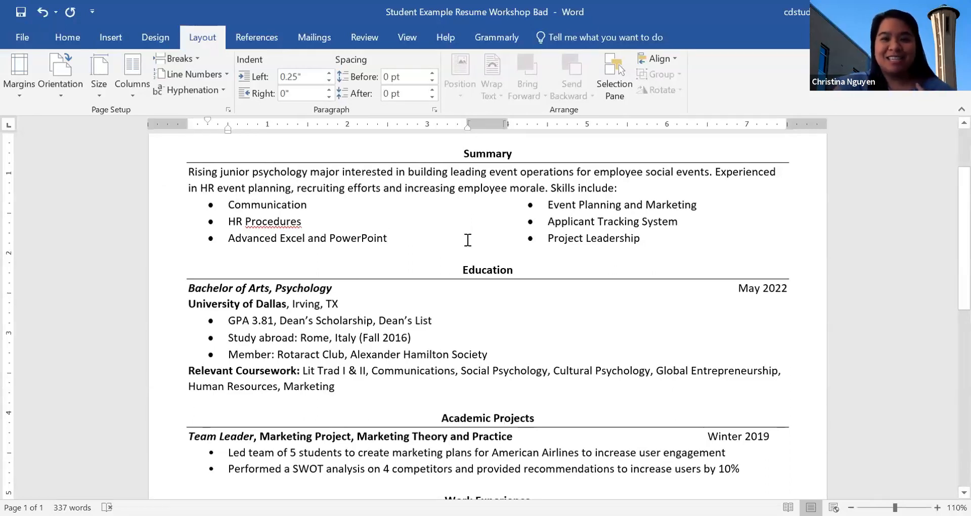
key(ctrl+a)
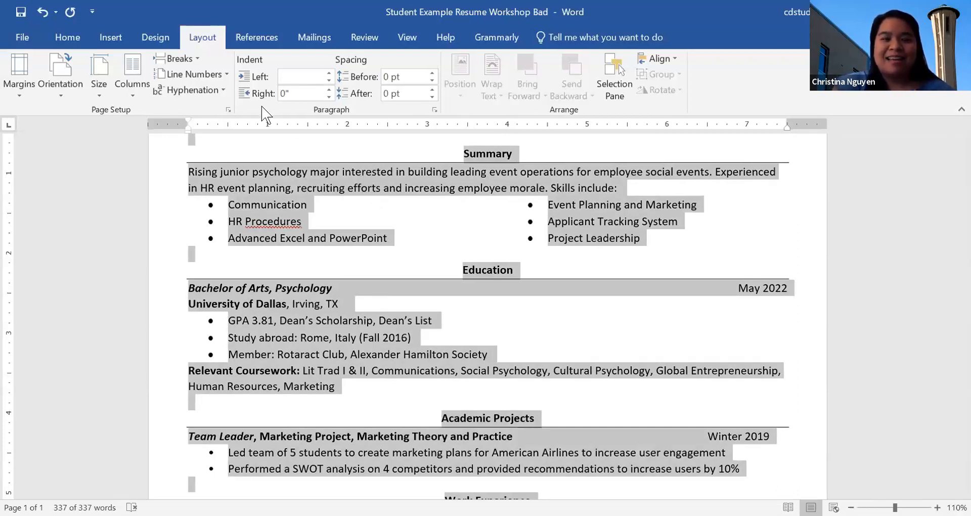
click(433, 109)
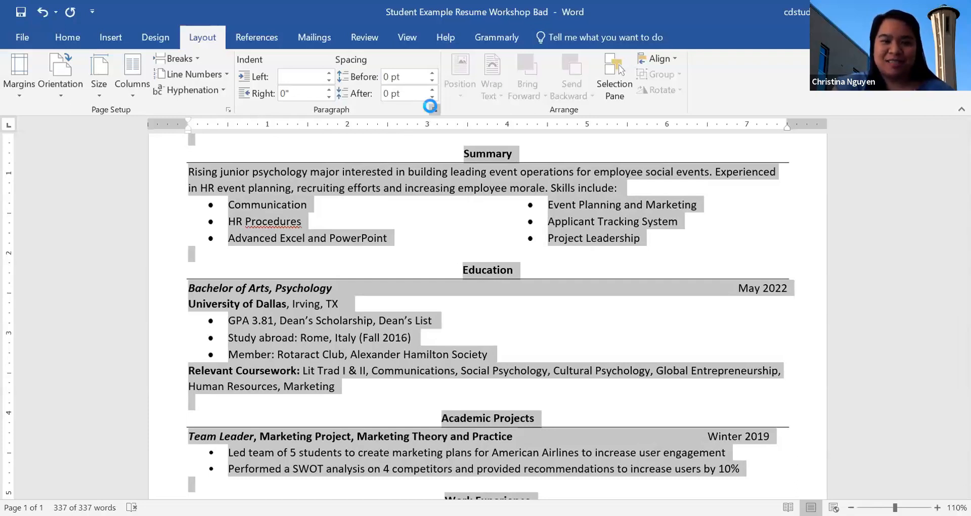
click(514, 198)
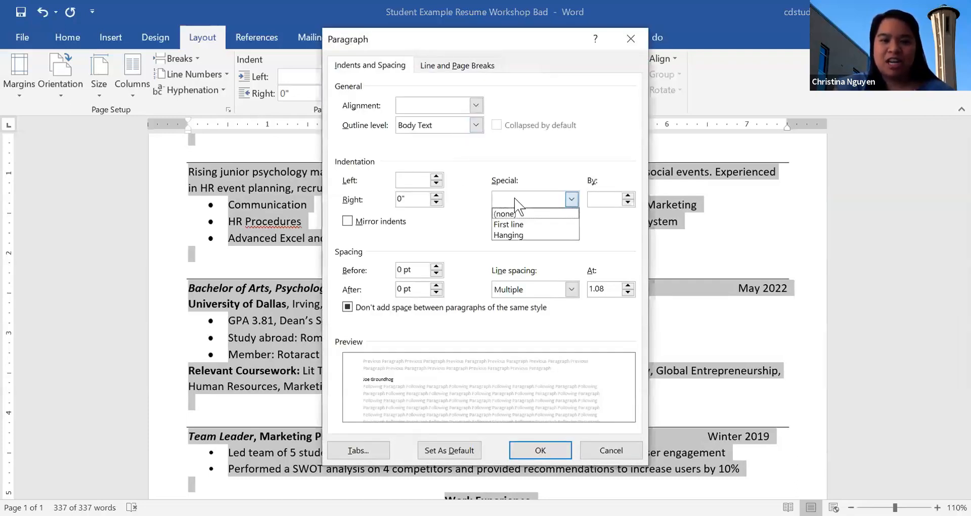
click(512, 291)
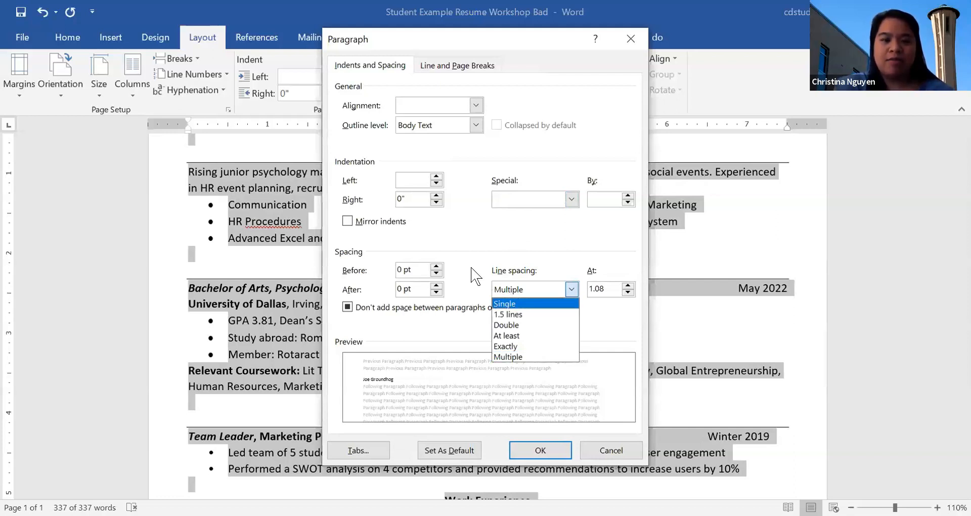
click(468, 253)
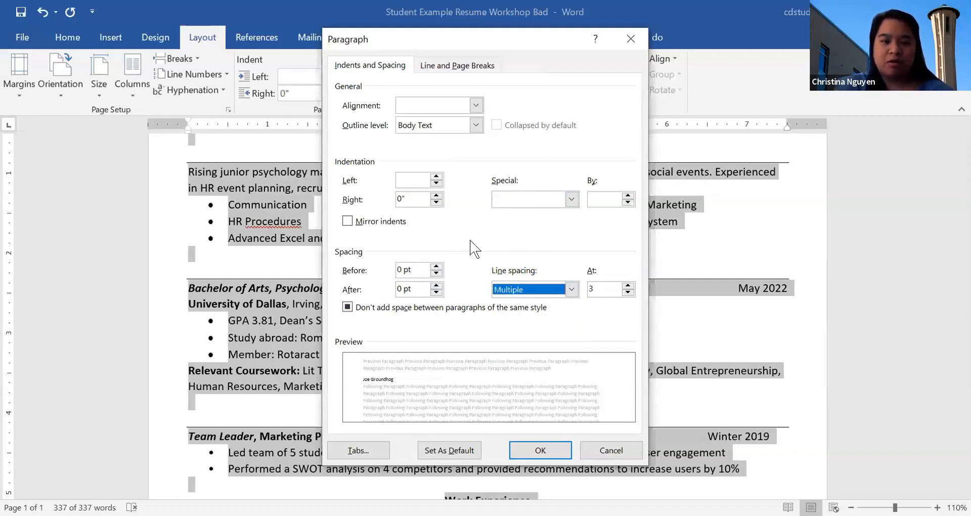
click(601, 450)
click(388, 344)
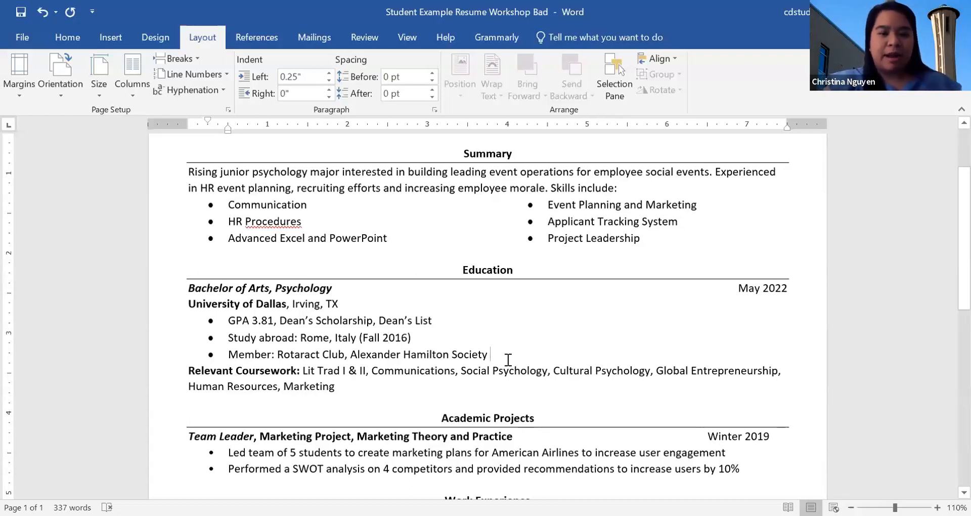
scroll(508, 360, down, 1)
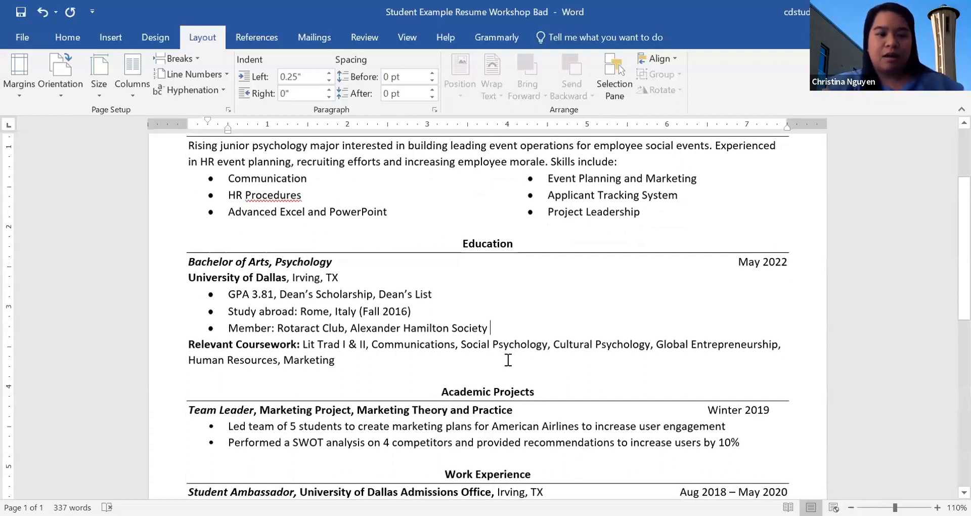
scroll(507, 360, up, 3)
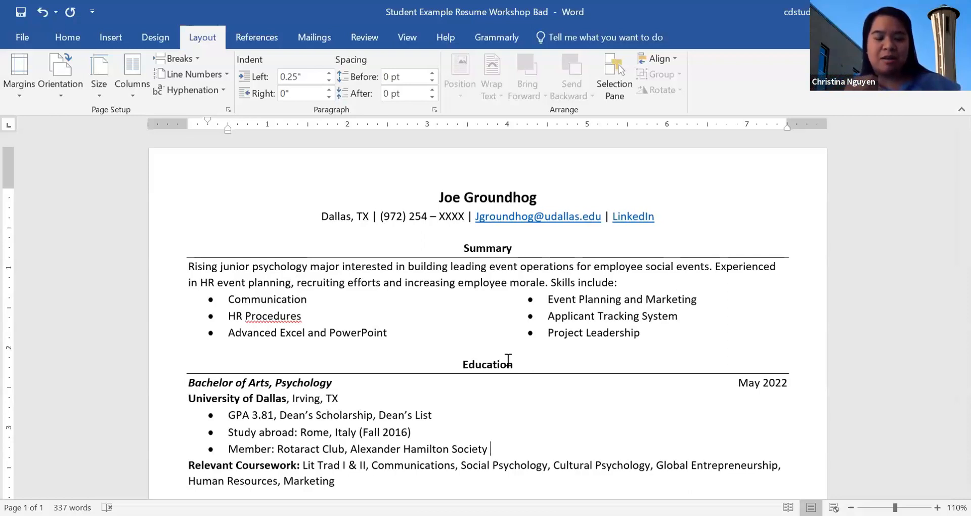
scroll(507, 359, down, 2)
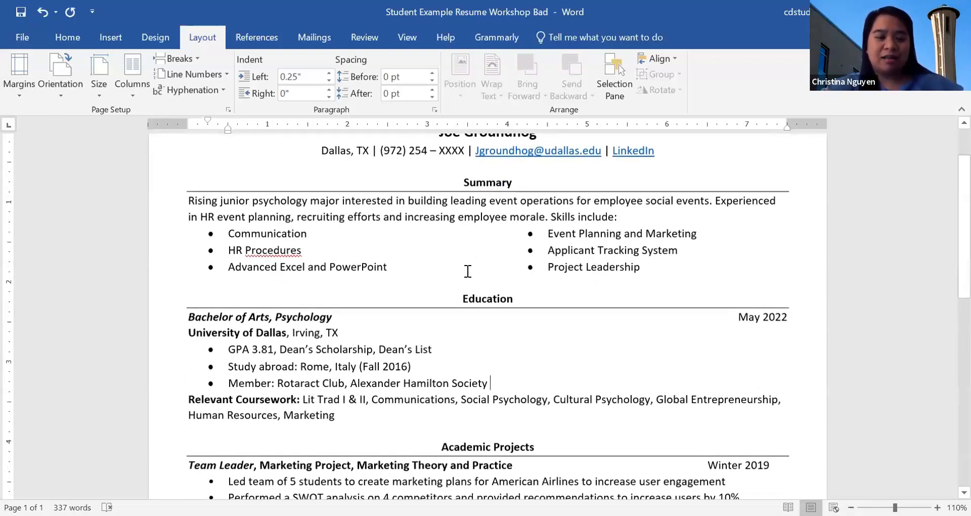
scroll(467, 271, down, 8)
scroll(386, 228, down, 1)
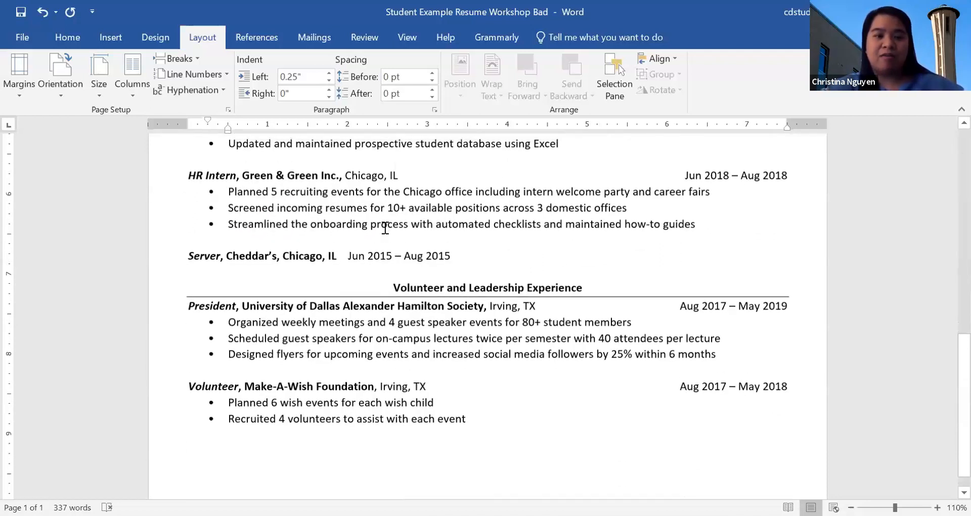
scroll(385, 228, up, 1)
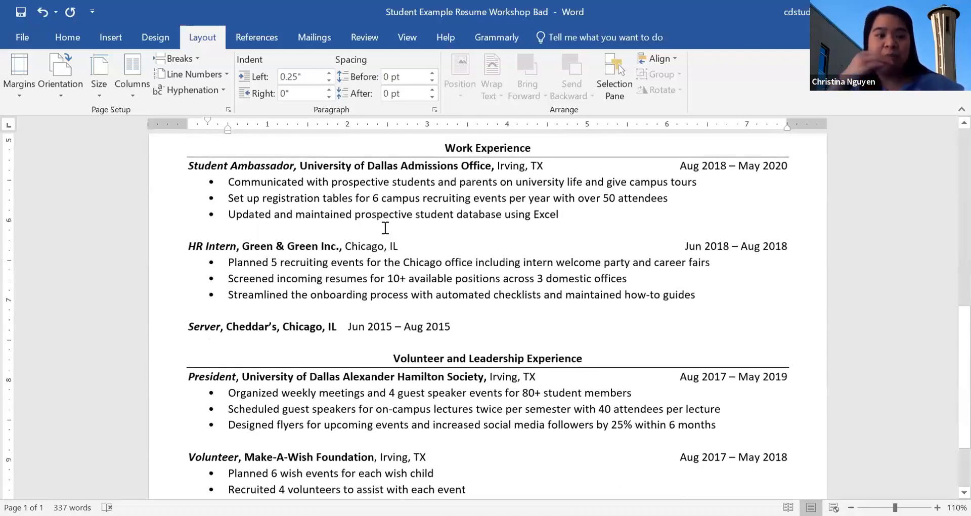